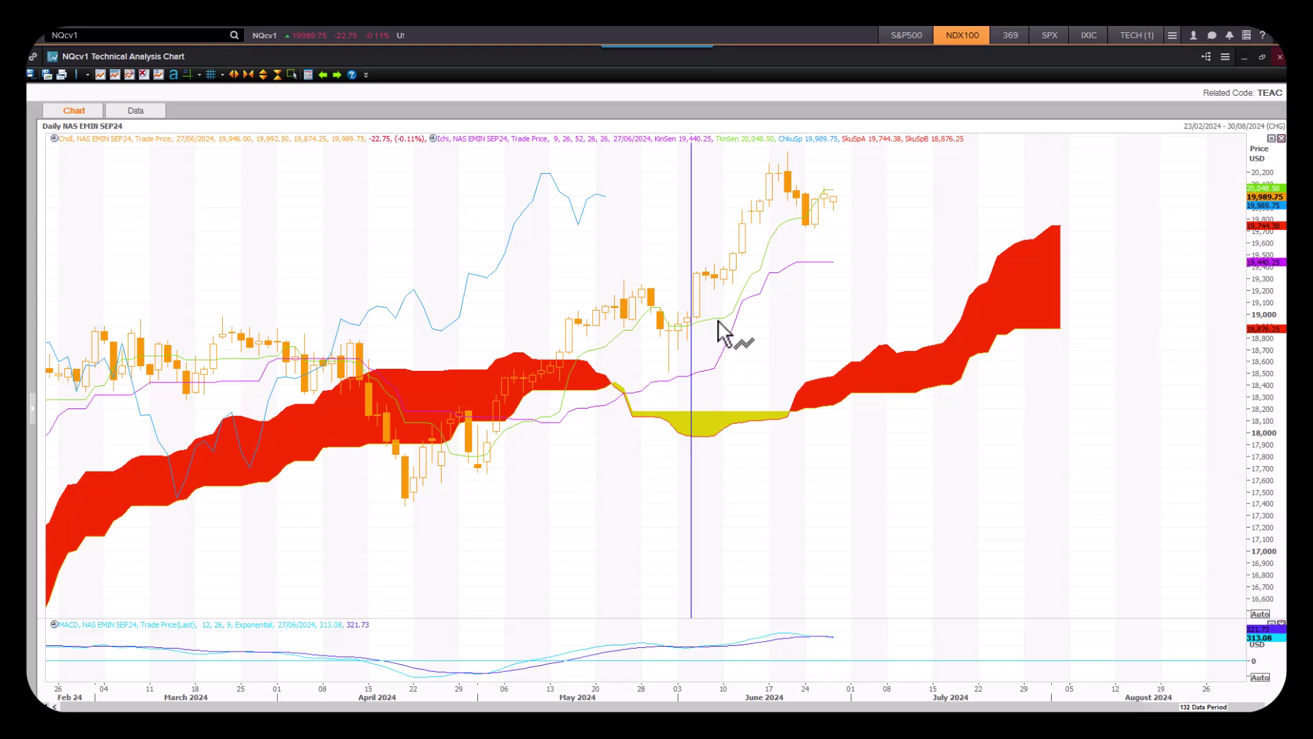
Draw a horizontal line on the daily NQcv1 chart and set it at 18,619.32
{"action": "left_click", "coordinate": [87, 75]}
{"action": "left_click", "coordinate": [102, 140]}
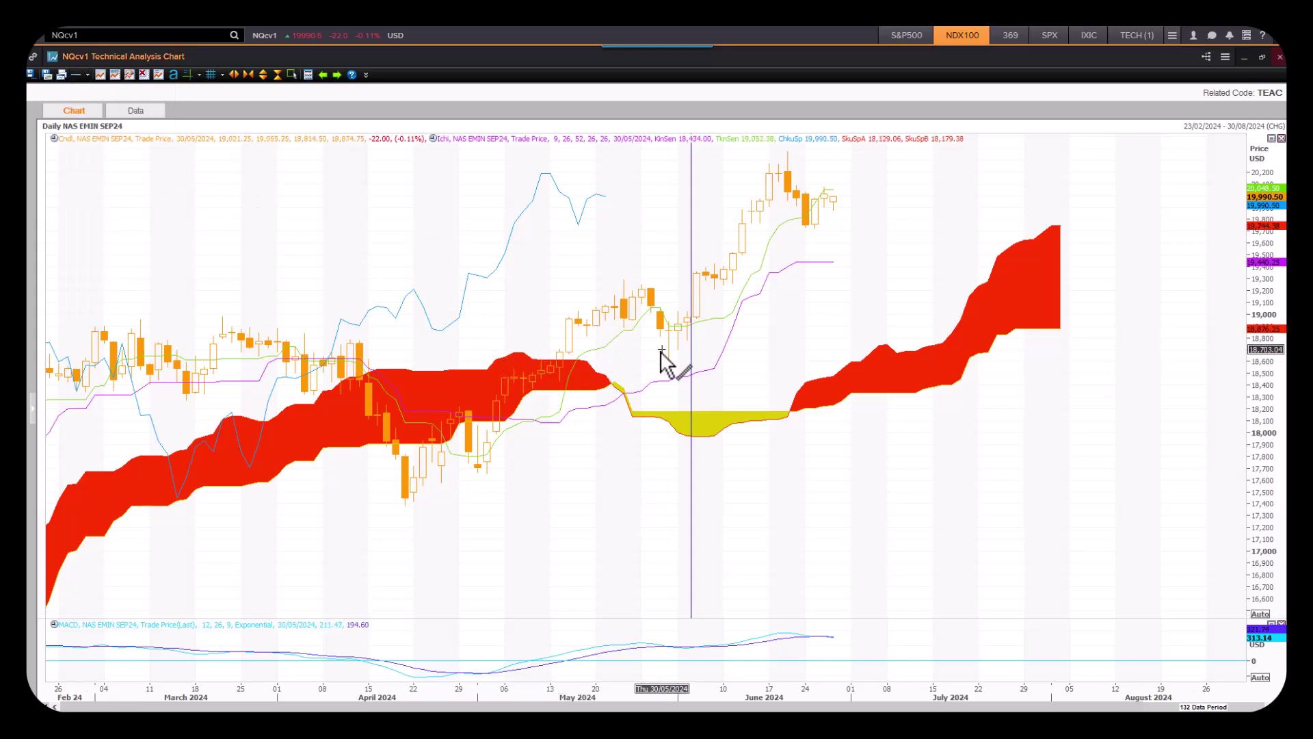
{"action": "left_click", "coordinate": [570, 359]}
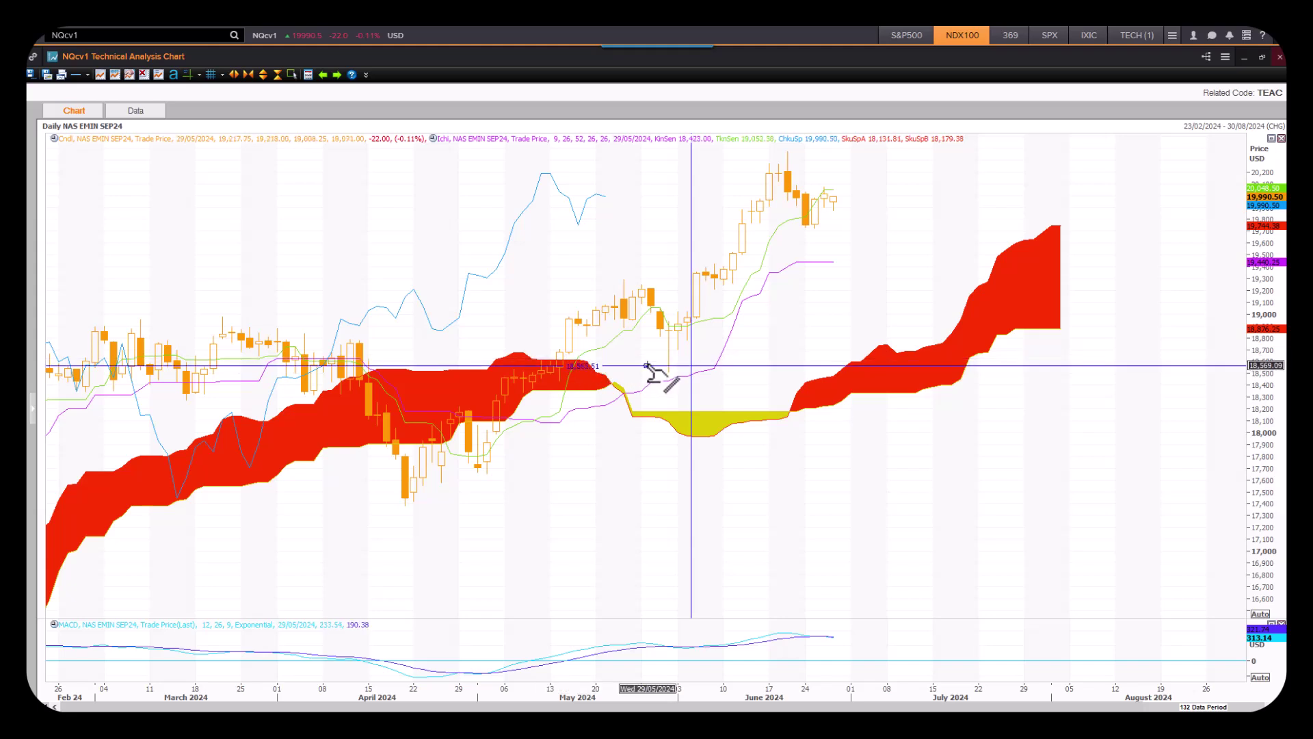
{"action": "left_click_drag", "start_coordinate": [646, 358], "coordinate": [646, 360]}
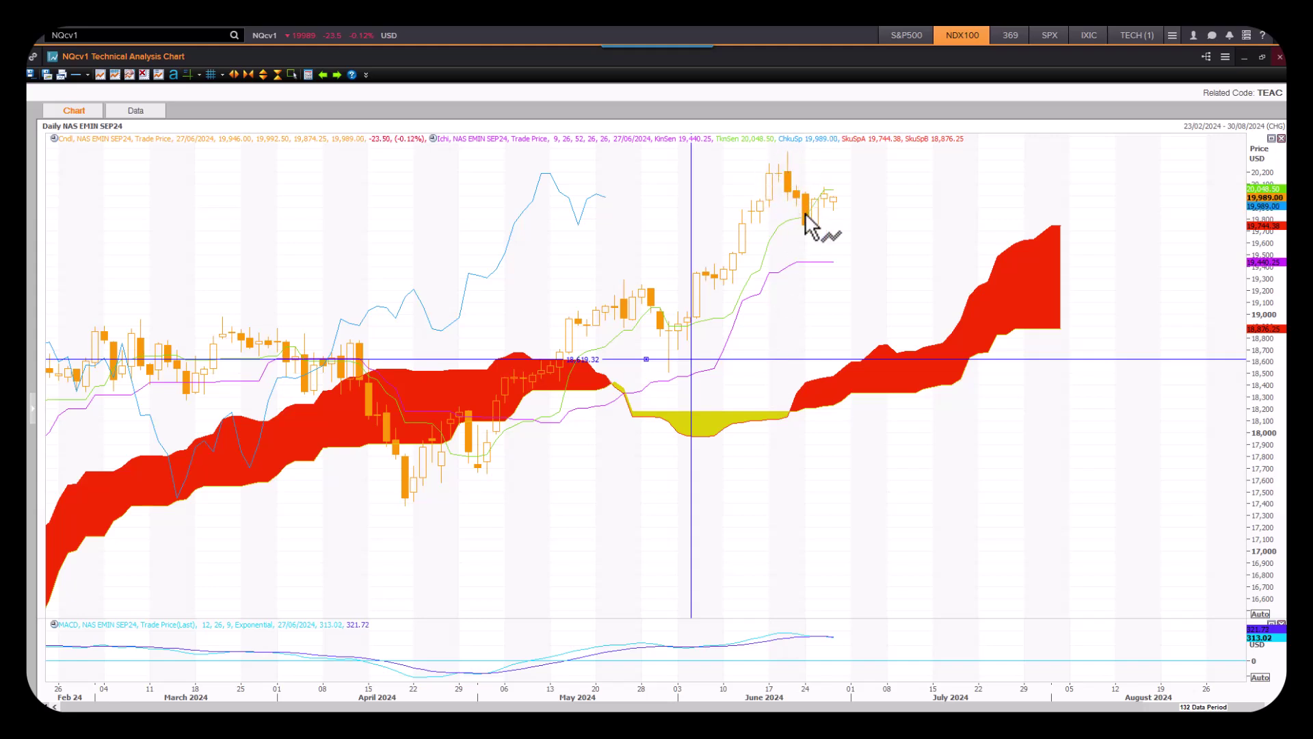
Draw two horizontal lines at 19,635.14 and 19,746.76 along the cloud top
{"action": "left_click", "coordinate": [87, 76]}
{"action": "left_click", "coordinate": [93, 138]}
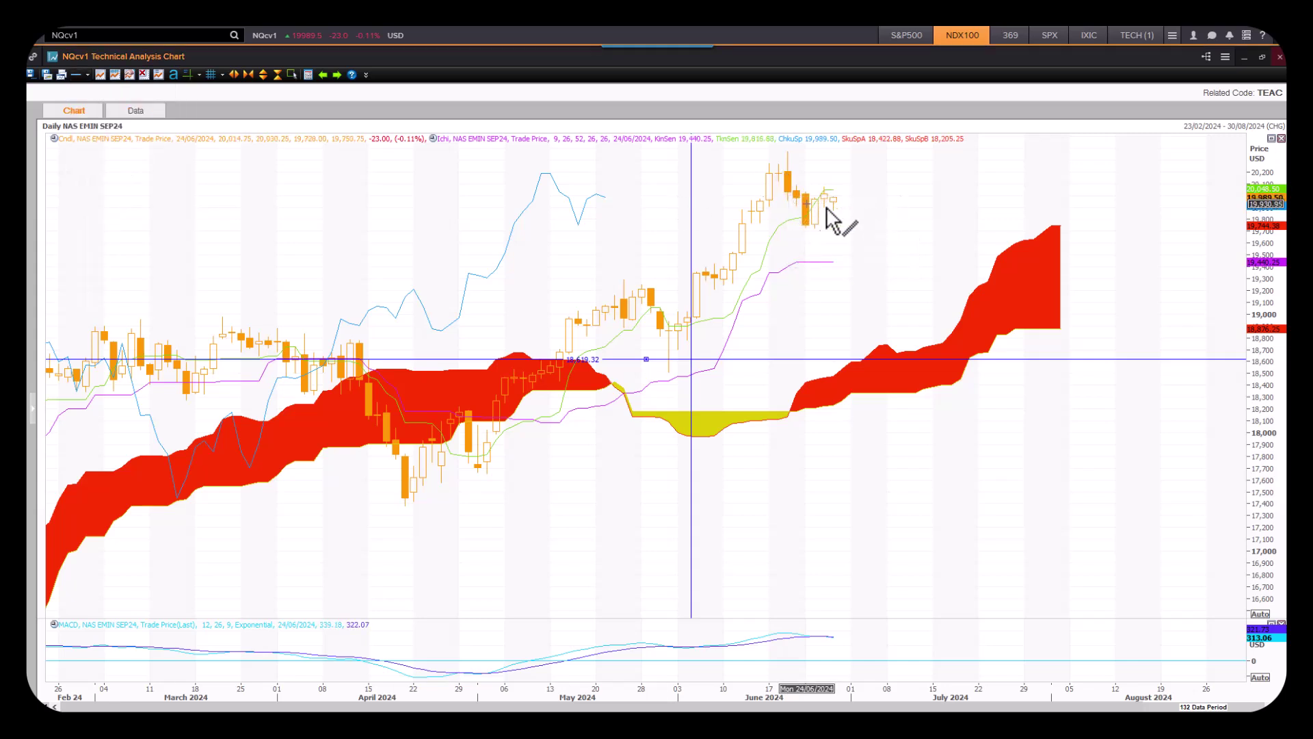
{"action": "left_click", "coordinate": [1025, 239]}
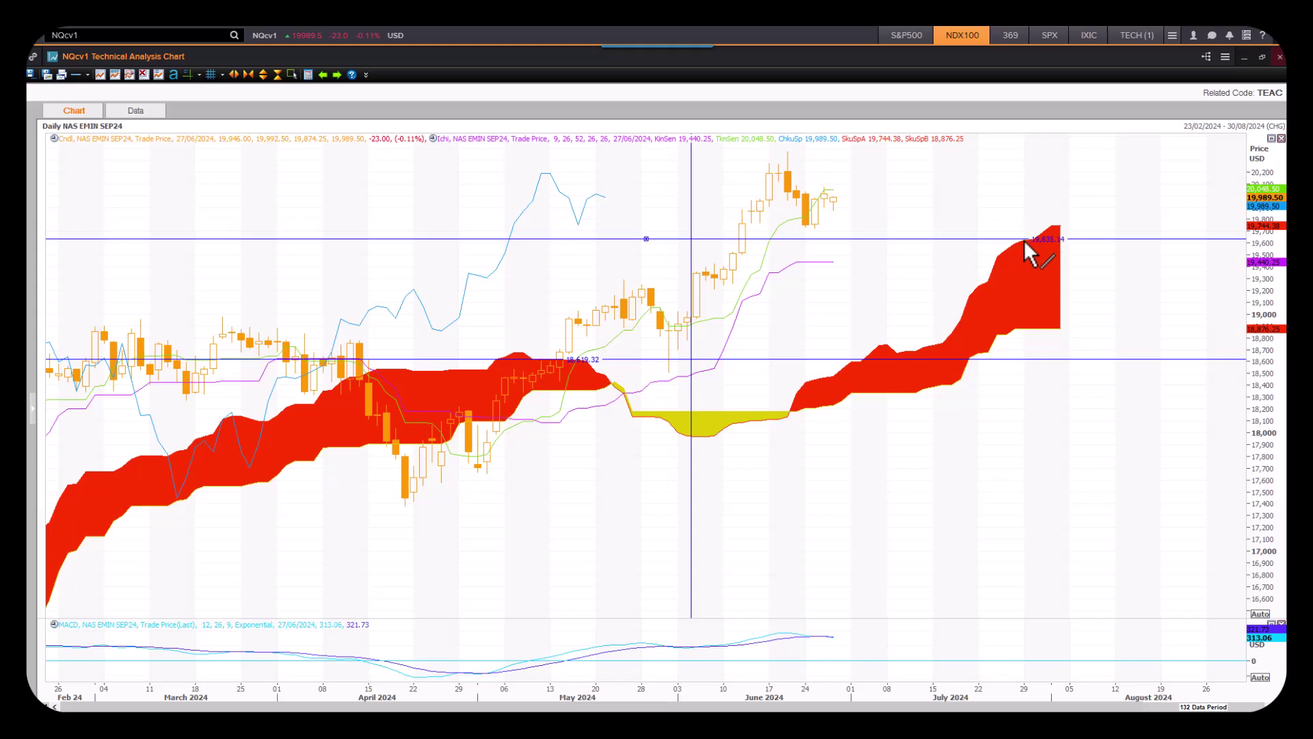
{"action": "left_click", "coordinate": [87, 75]}
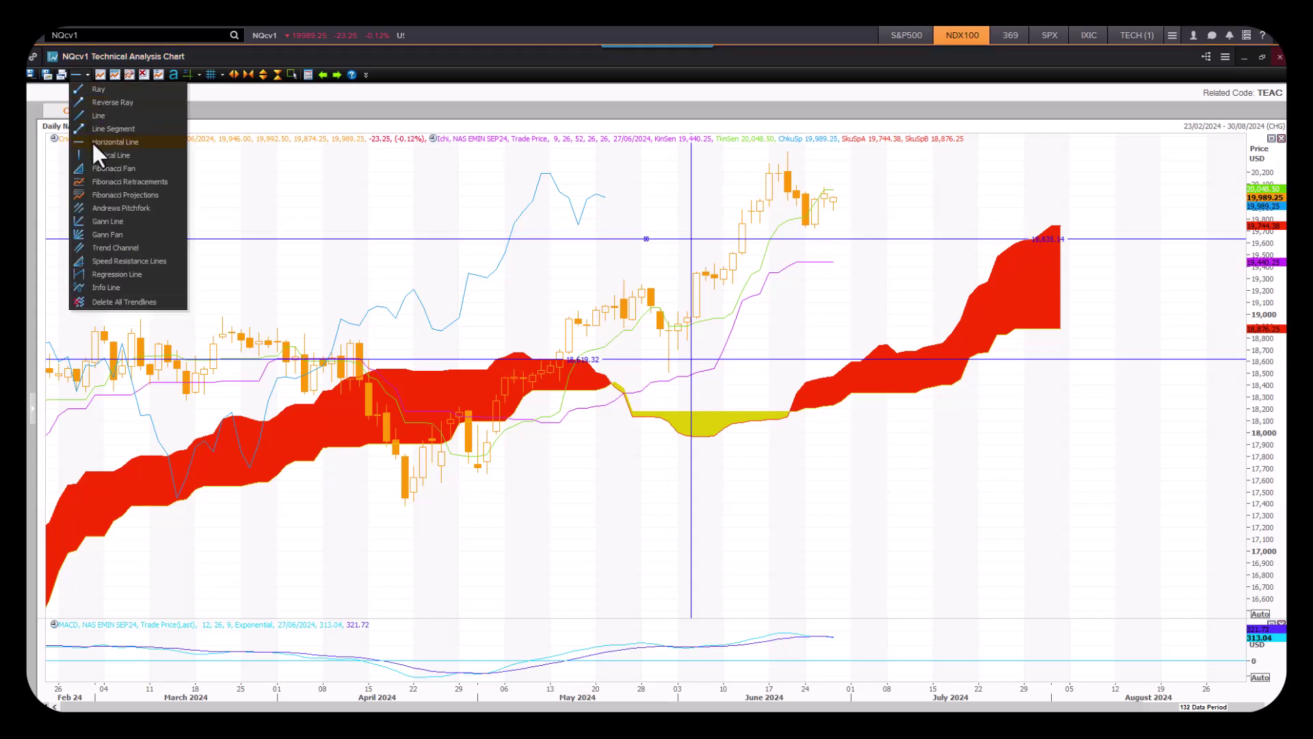
{"action": "left_click", "coordinate": [93, 141]}
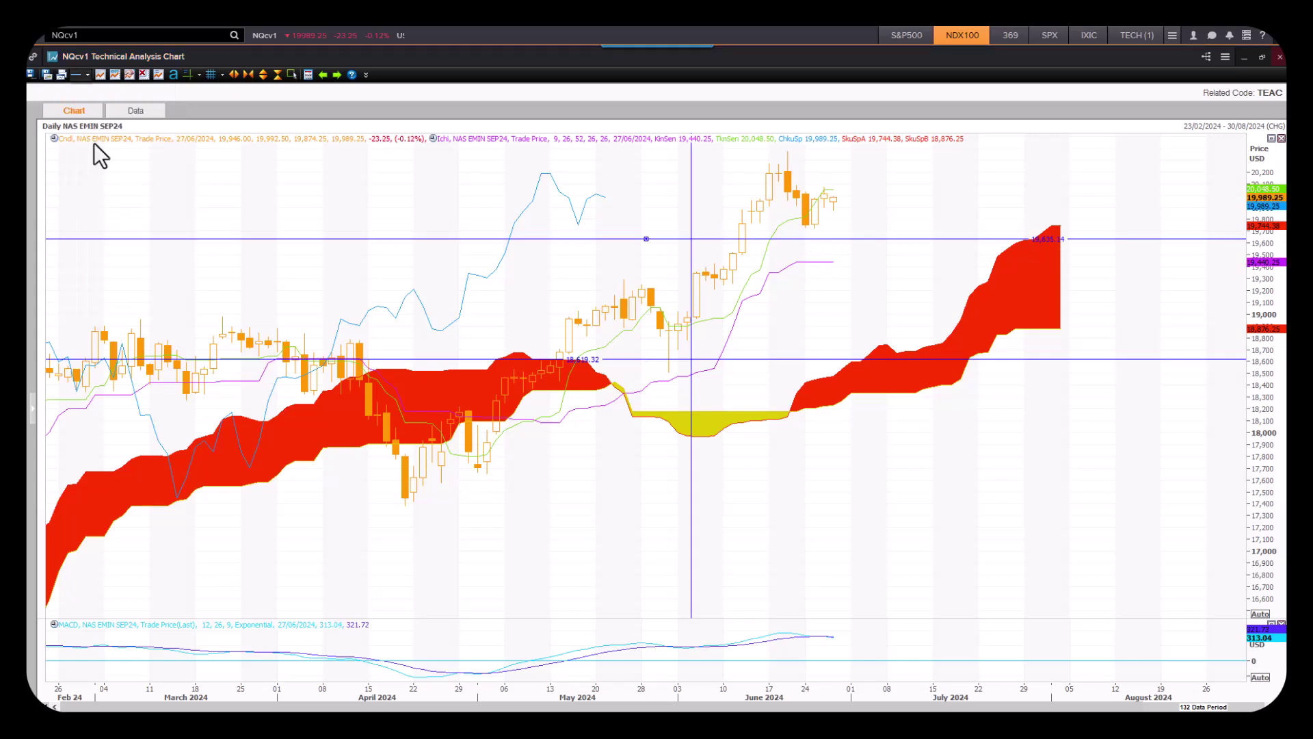
{"action": "left_click", "coordinate": [1059, 225]}
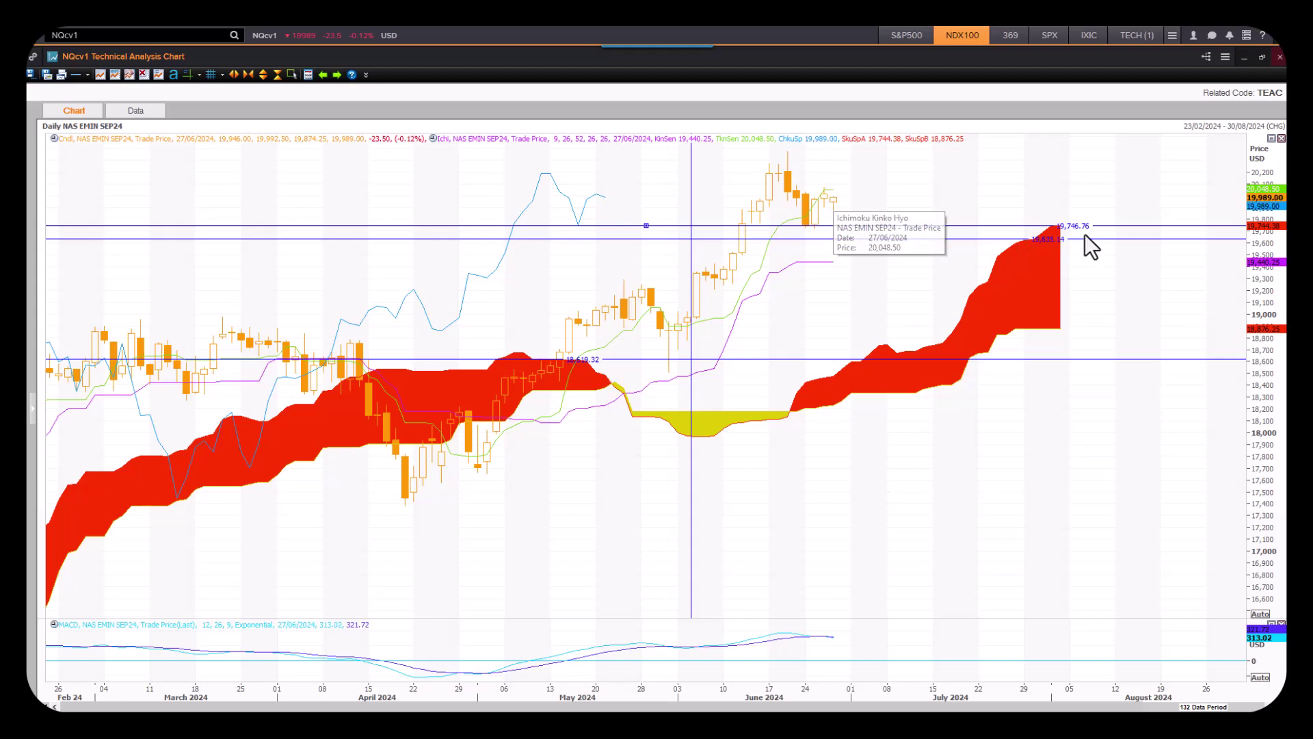
Draw a fourth horizontal line at 19,445.37 below the cloud-top levels
{"action": "left_click", "coordinate": [86, 76]}
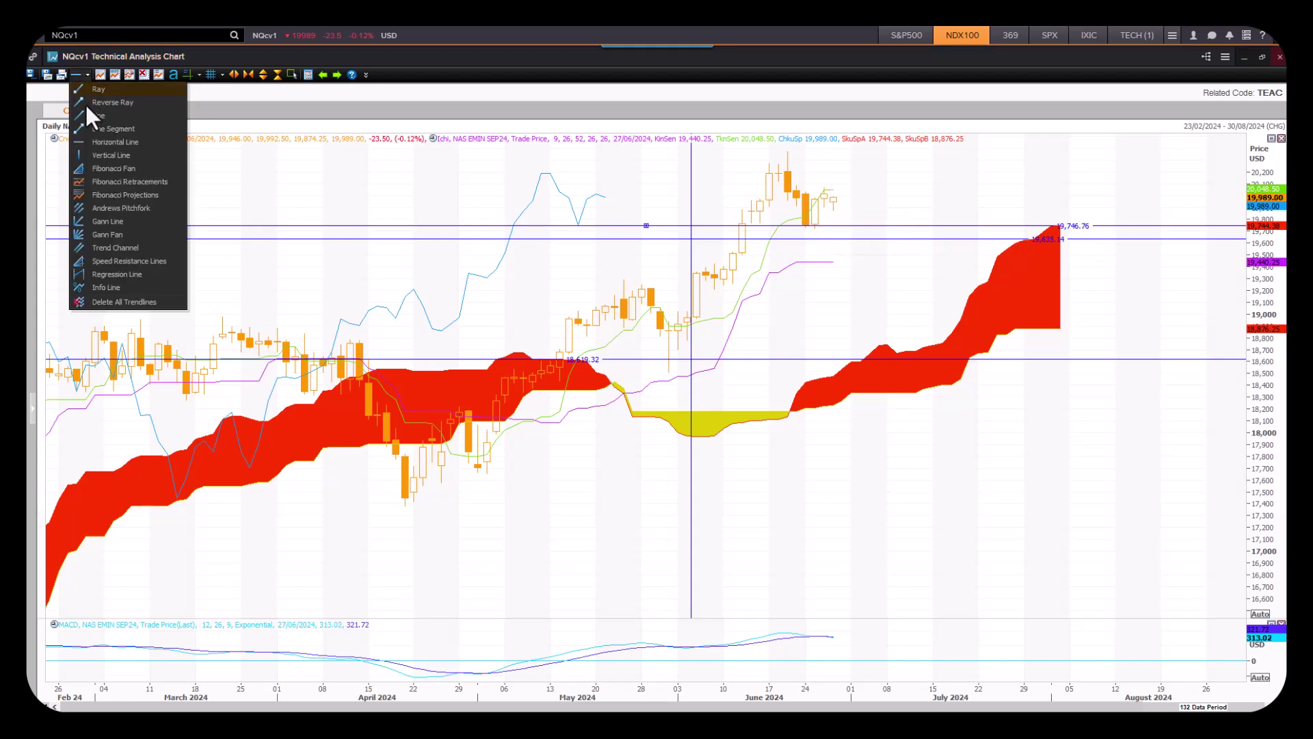
{"action": "left_click", "coordinate": [102, 142]}
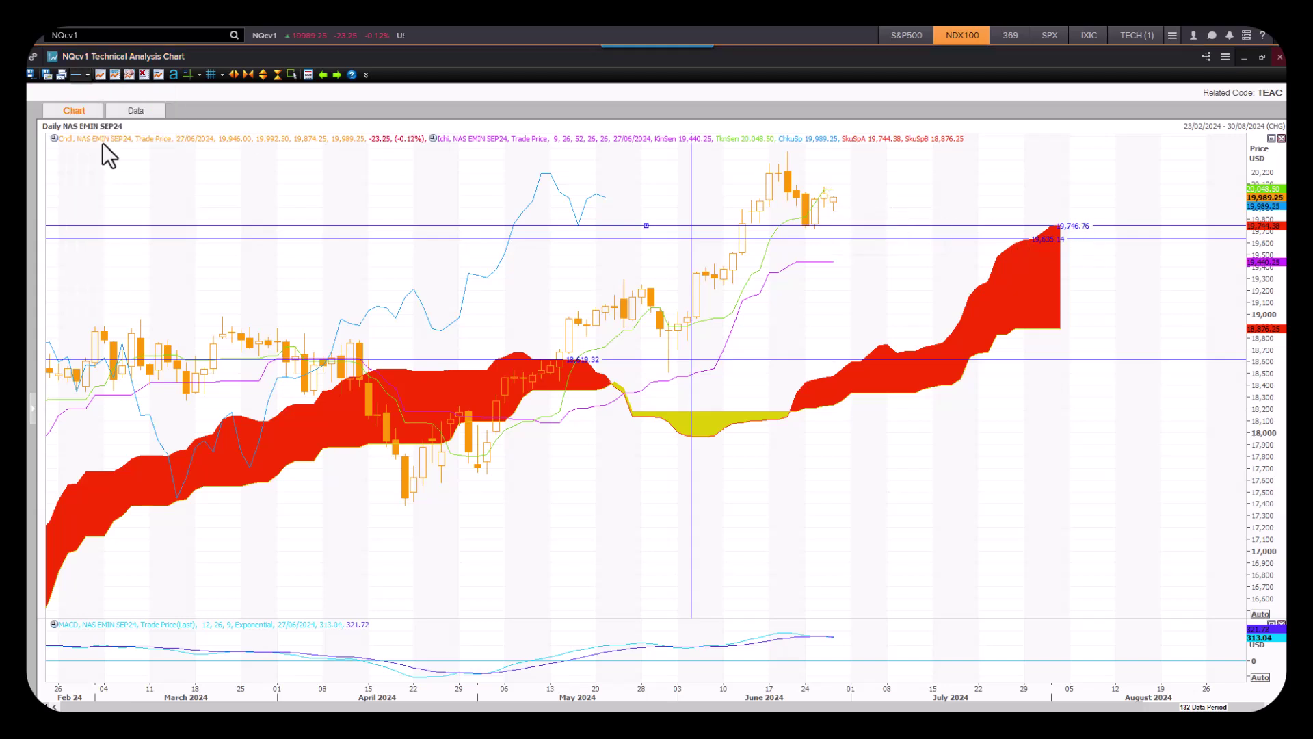
{"action": "left_click", "coordinate": [824, 261]}
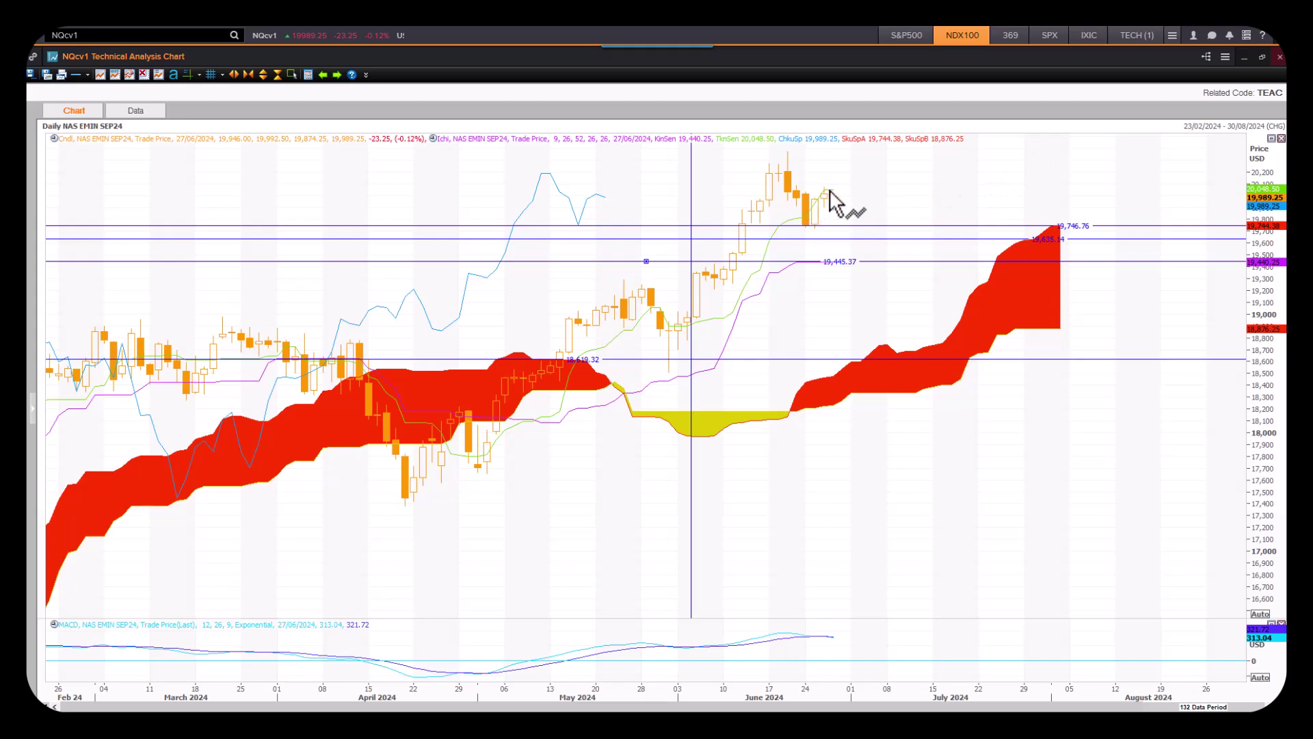
{"action": "mouse_move", "coordinate": [831, 189]}
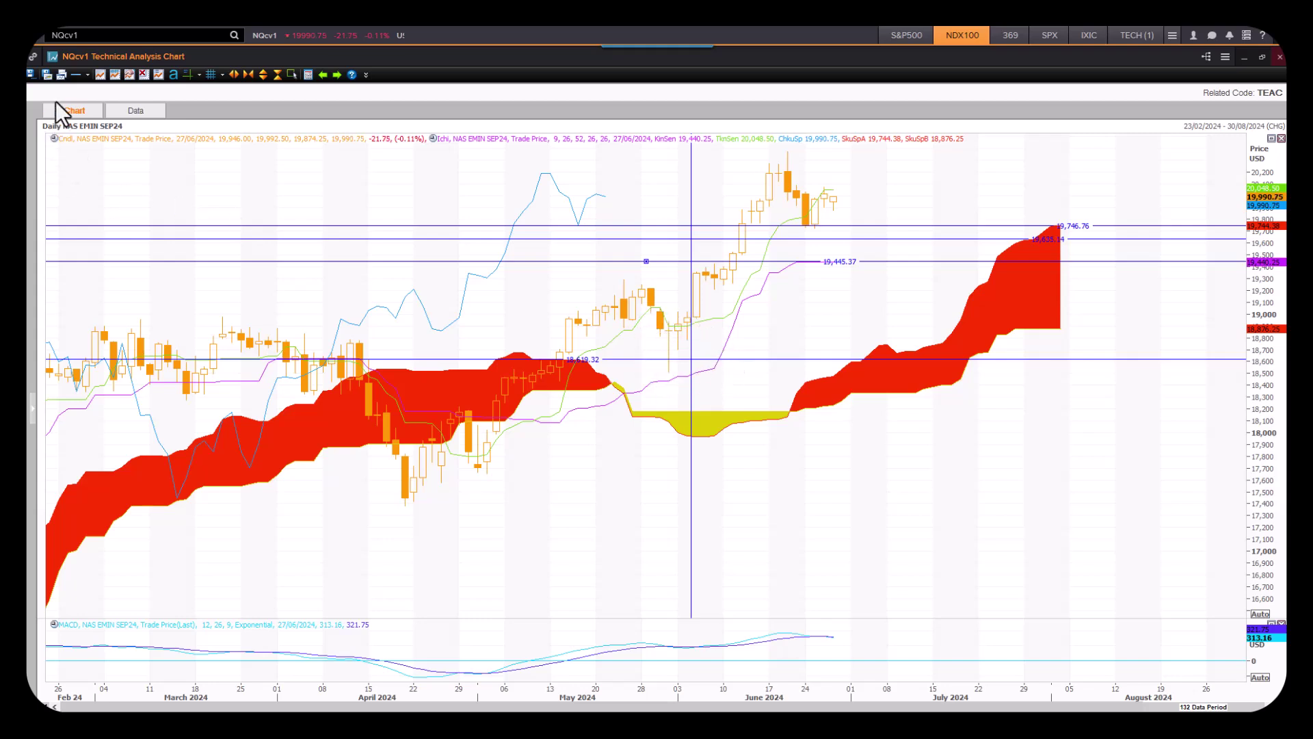
Mark a fifth horizontal level at 18,876.07 and change the period from Daily to Weekly
{"action": "left_click", "coordinate": [88, 74]}
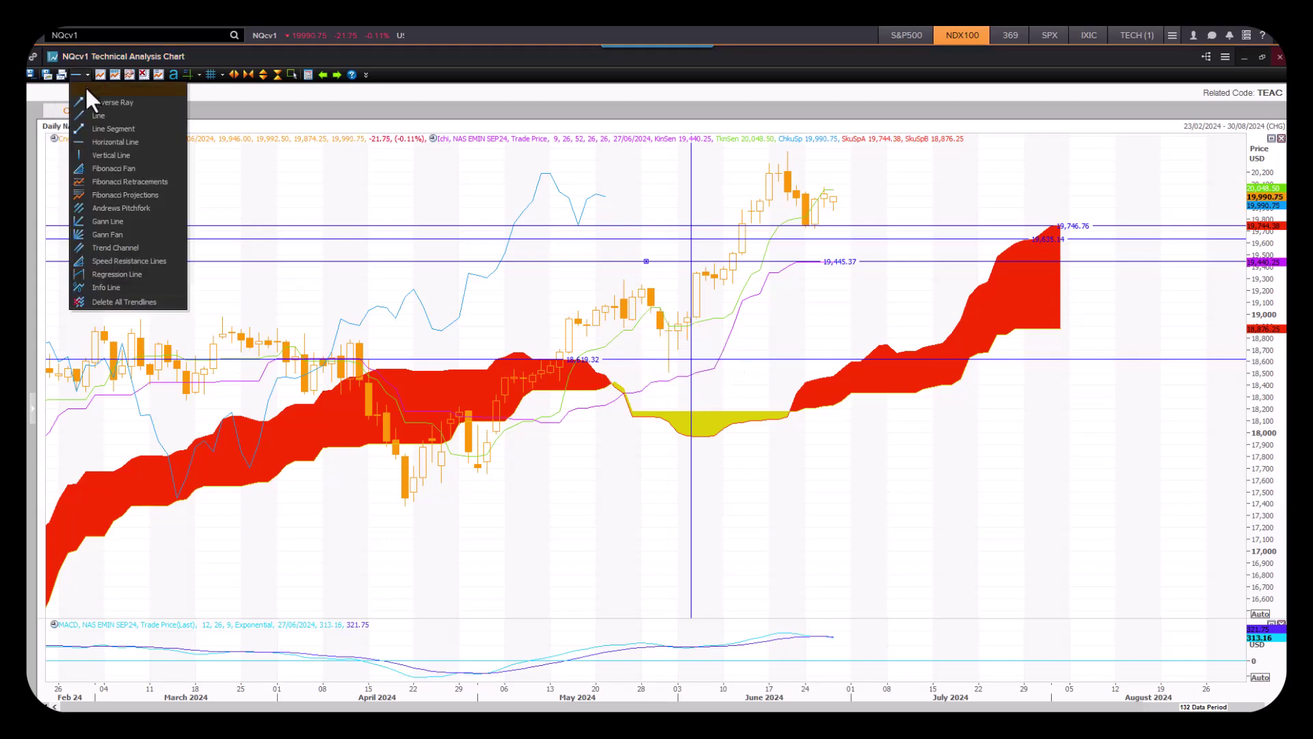
{"action": "left_click", "coordinate": [109, 141]}
{"action": "left_click", "coordinate": [1027, 329]}
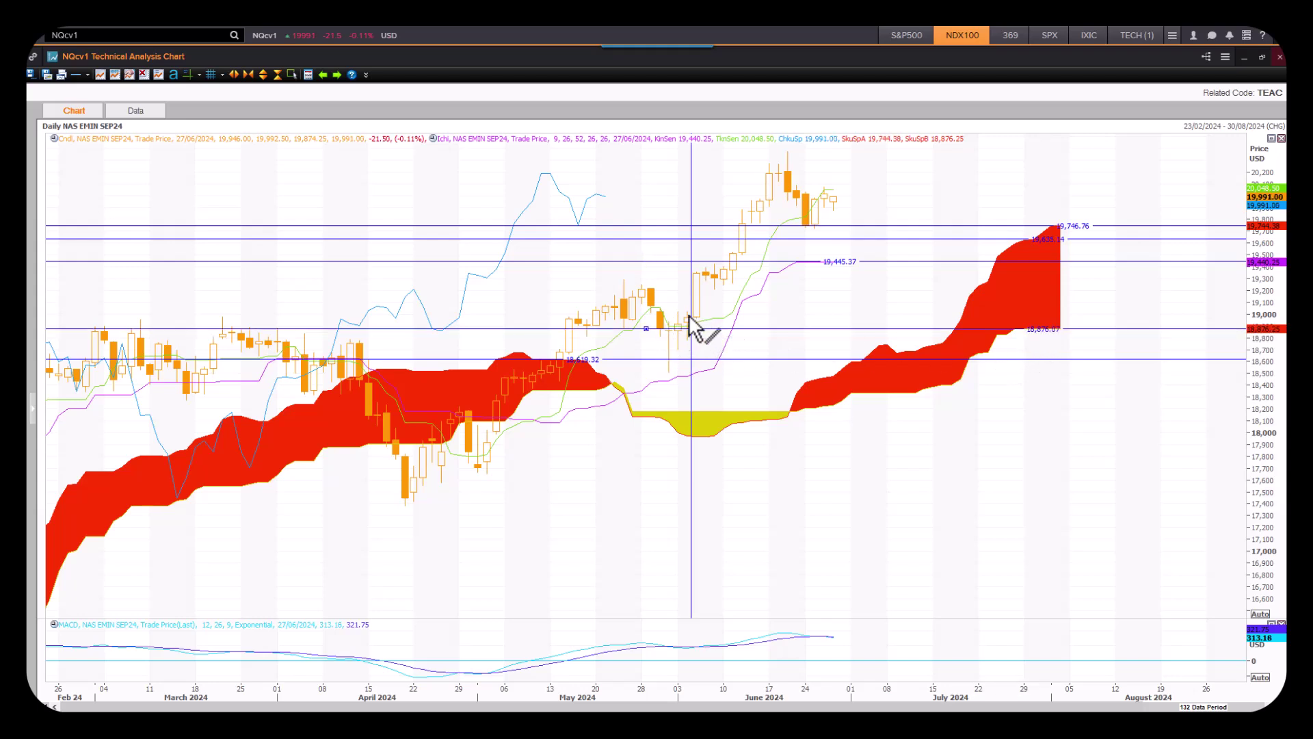
{"action": "left_click", "coordinate": [45, 127]}
{"action": "left_click", "coordinate": [51, 194]}
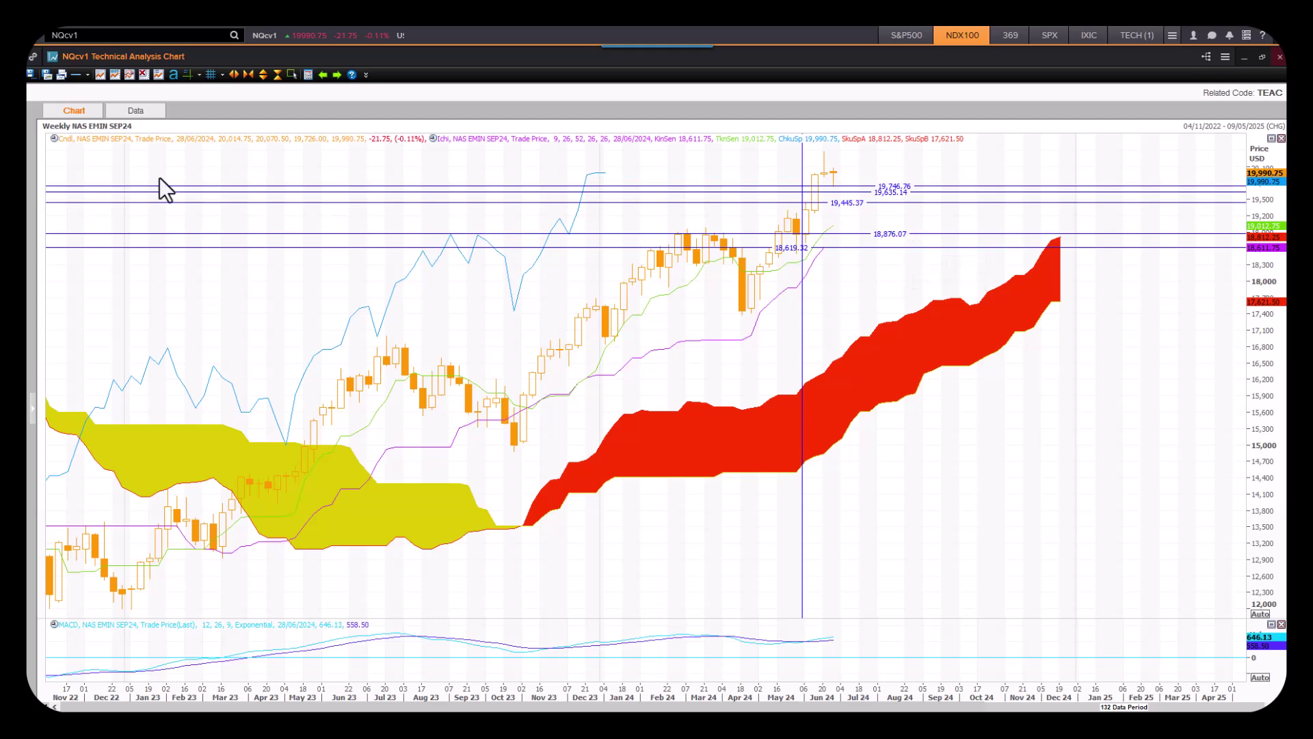
Change the period to 4 Hours and scroll back to show 21 May–20 June 2024
{"action": "left_click", "coordinate": [63, 127]}
{"action": "left_click", "coordinate": [59, 254]}
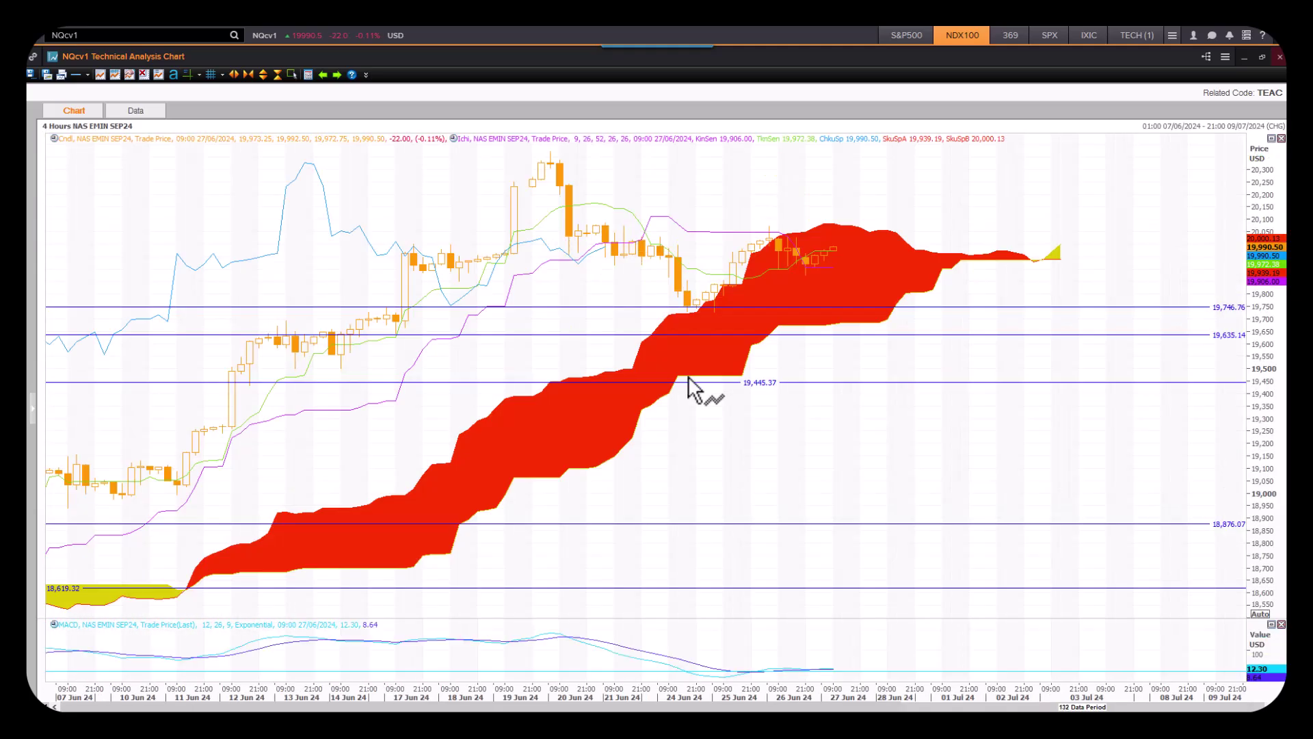
{"action": "scroll", "coordinate": [688, 376], "scroll_direction": "up", "scroll_amount": 5}
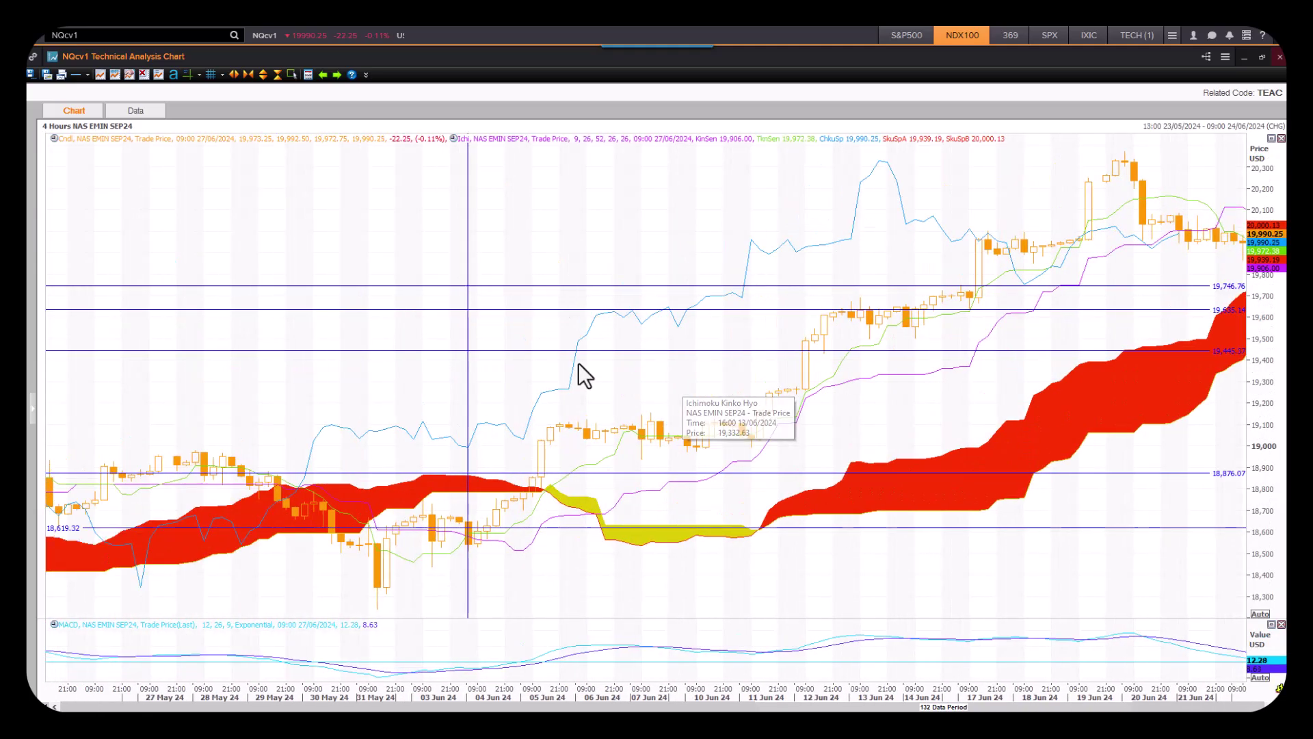
{"action": "scroll", "coordinate": [477, 597], "scroll_direction": "up", "scroll_amount": 2}
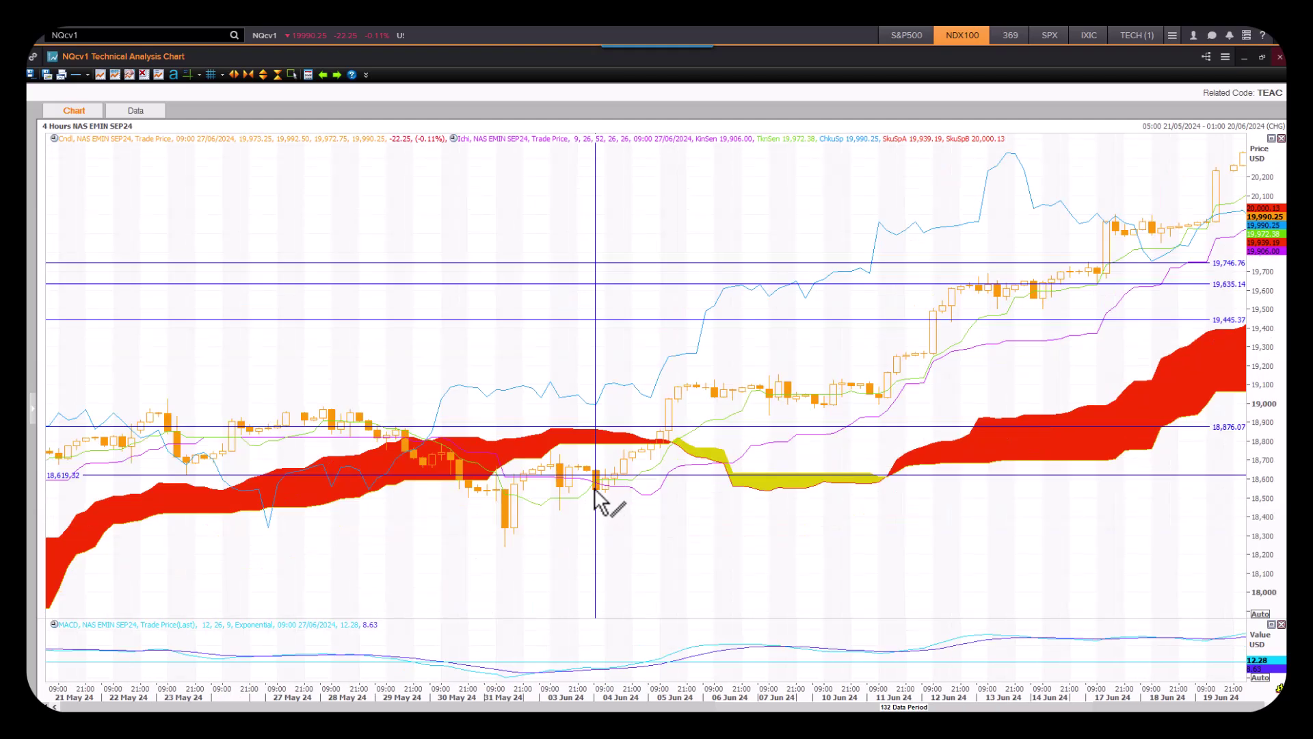
{"action": "mouse_move", "coordinate": [599, 486]}
Draw horizontal lines at 18,547.4 under the yellow cloud and at 18,939.76
{"action": "left_click", "coordinate": [85, 76]}
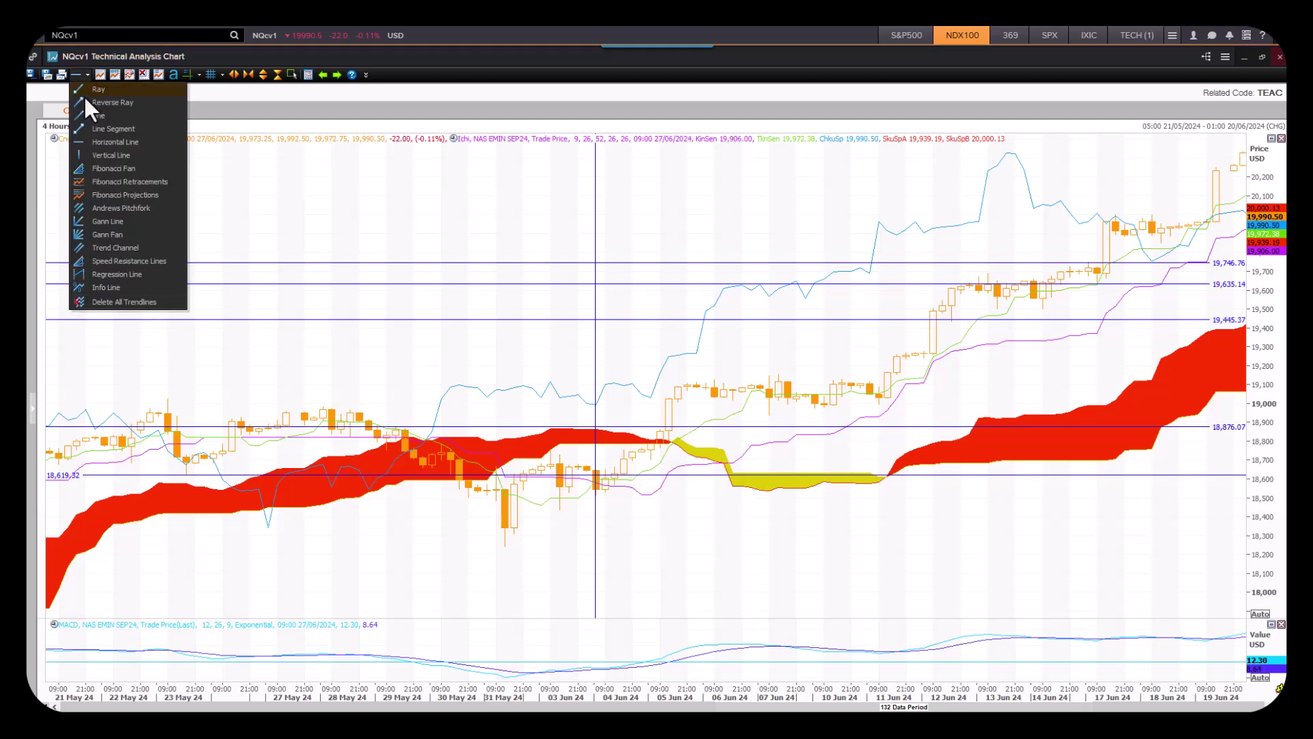
{"action": "left_click", "coordinate": [93, 137]}
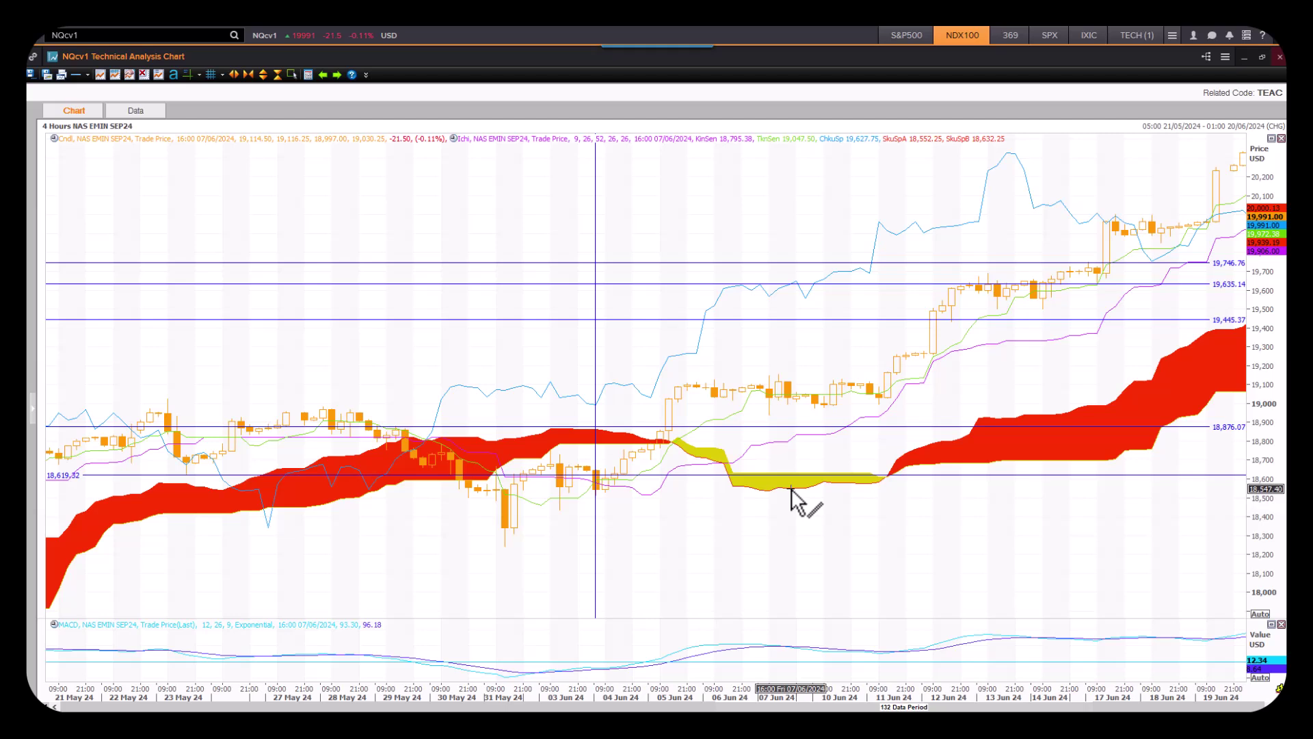
{"action": "left_click", "coordinate": [787, 490]}
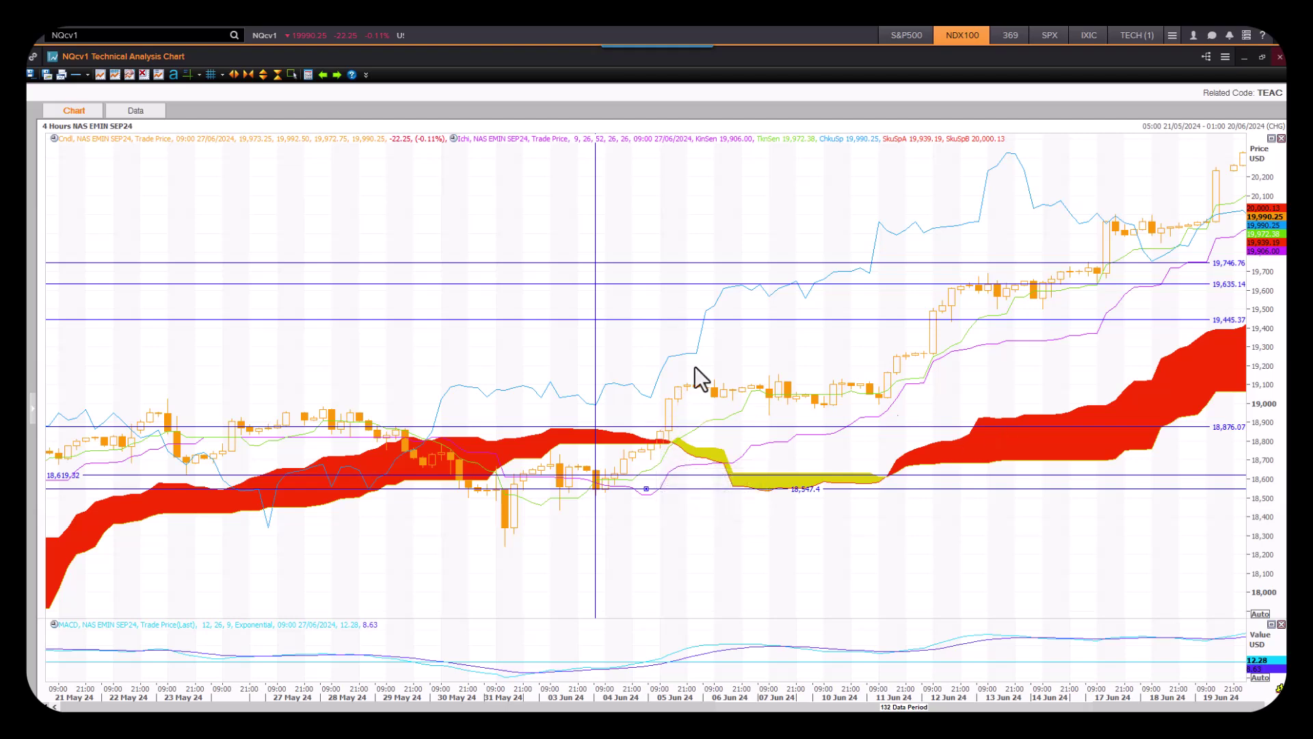
{"action": "left_click", "coordinate": [85, 76]}
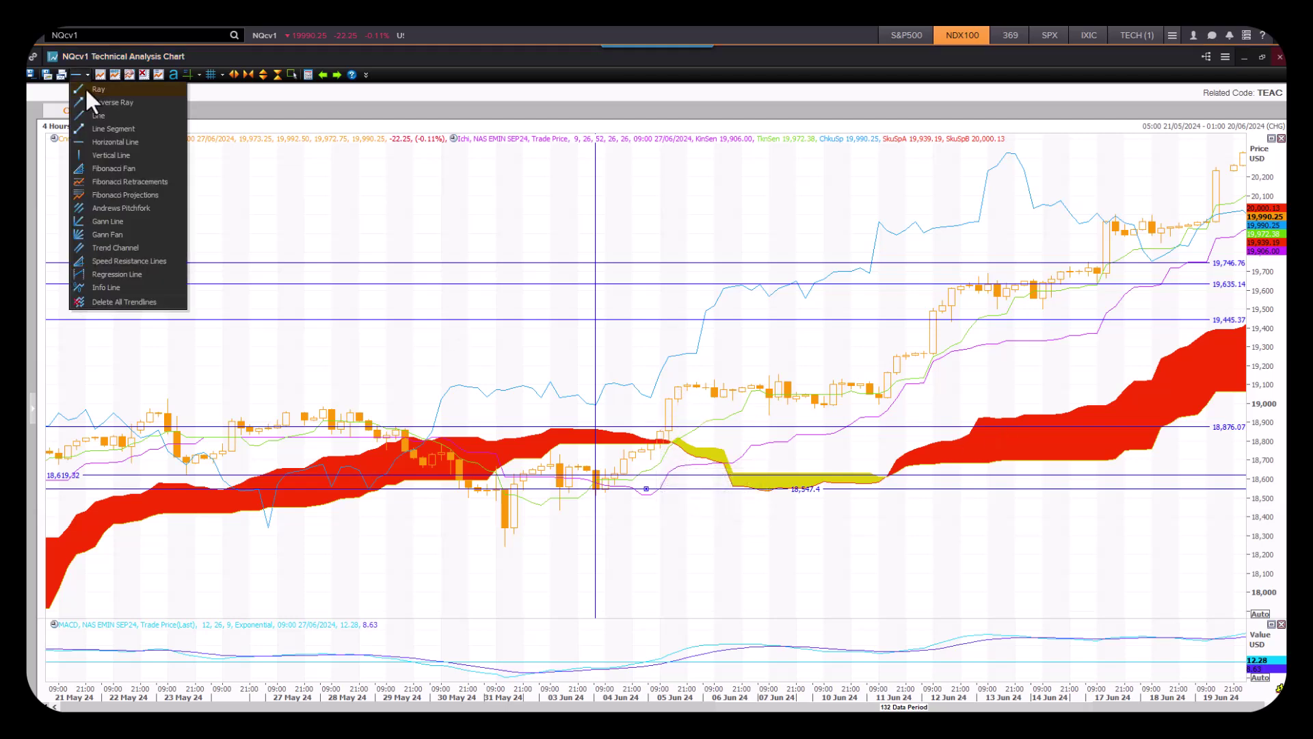
{"action": "left_click", "coordinate": [96, 141]}
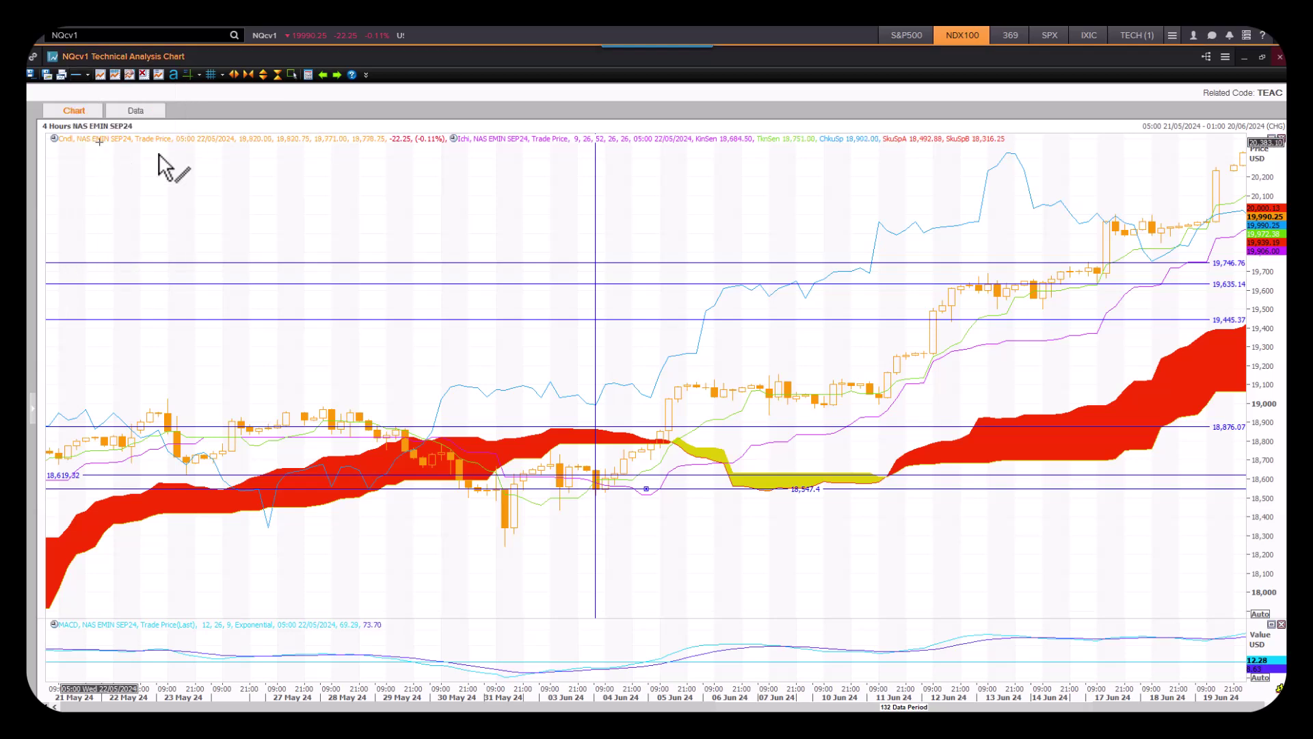
{"action": "left_click", "coordinate": [1043, 414]}
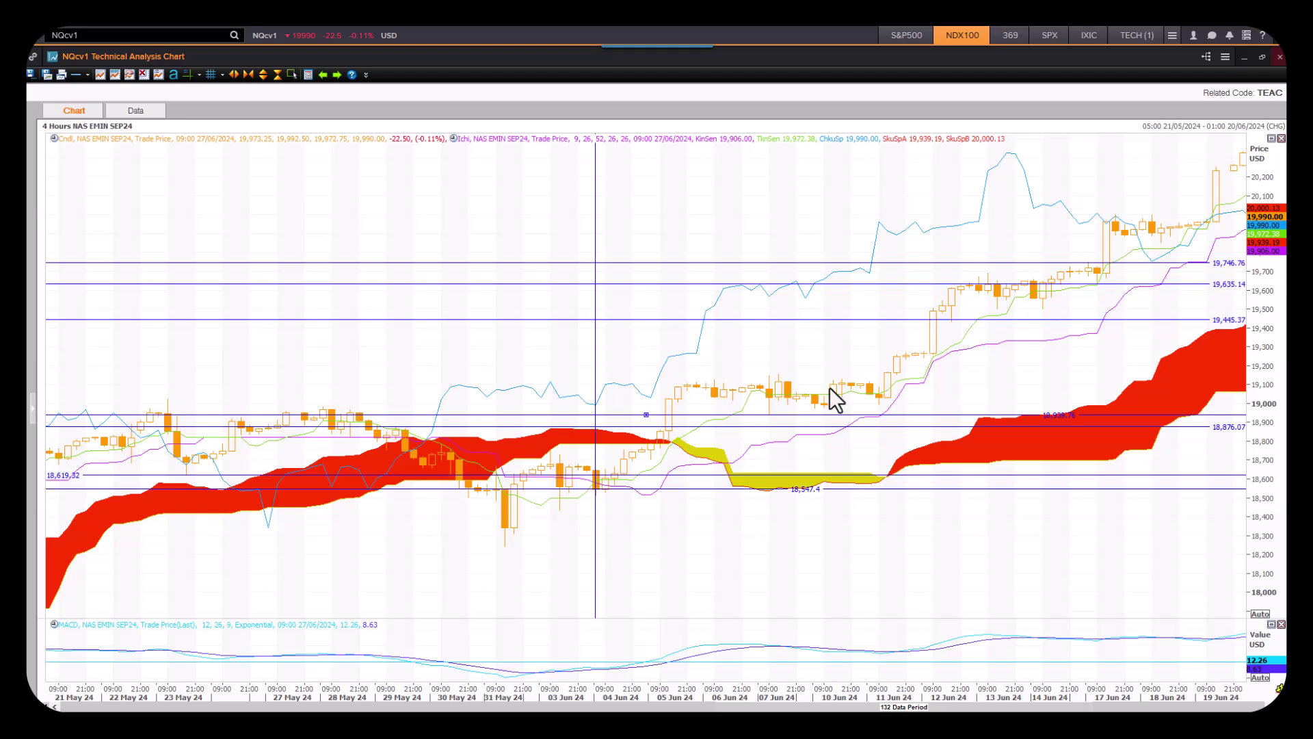
Scroll the 4-hour chart forward to show 07 Jun–09 Jul with the projected cloud
{"action": "scroll", "coordinate": [929, 387], "scroll_direction": "down", "scroll_amount": 5}
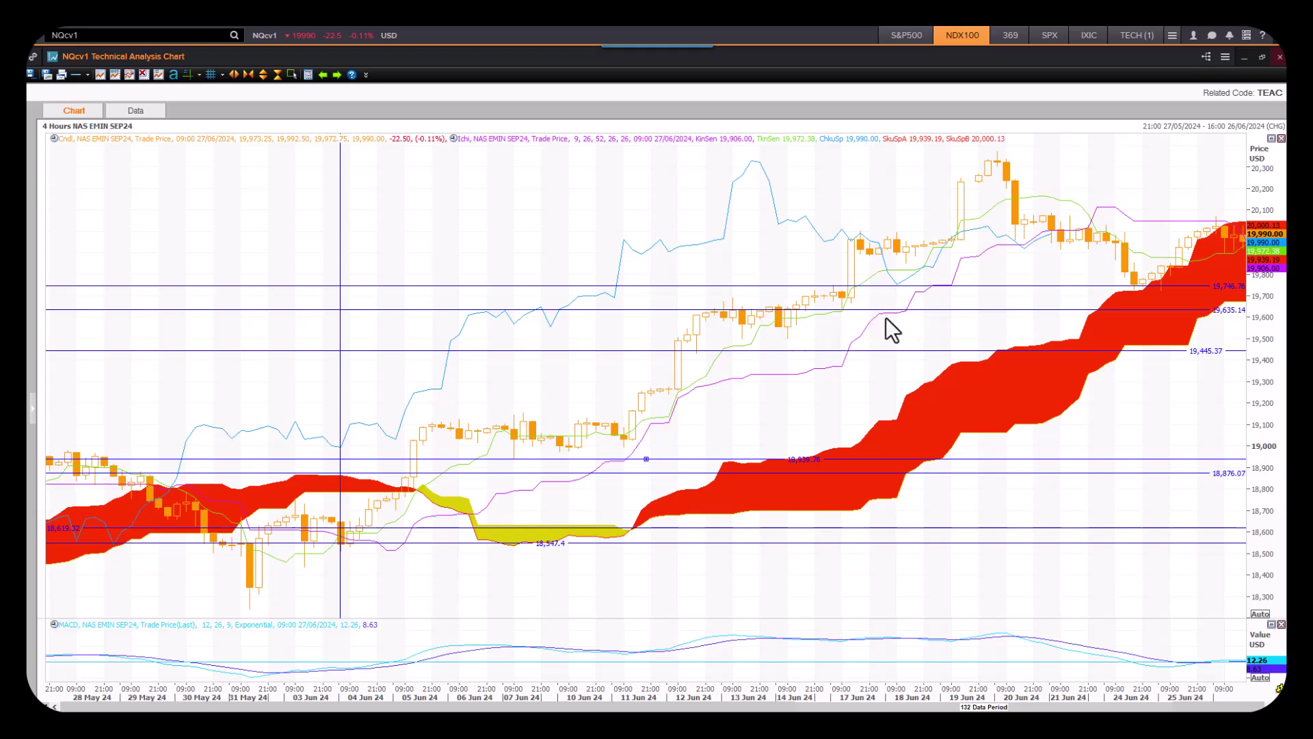
{"action": "scroll", "coordinate": [886, 318], "scroll_direction": "down", "scroll_amount": 3}
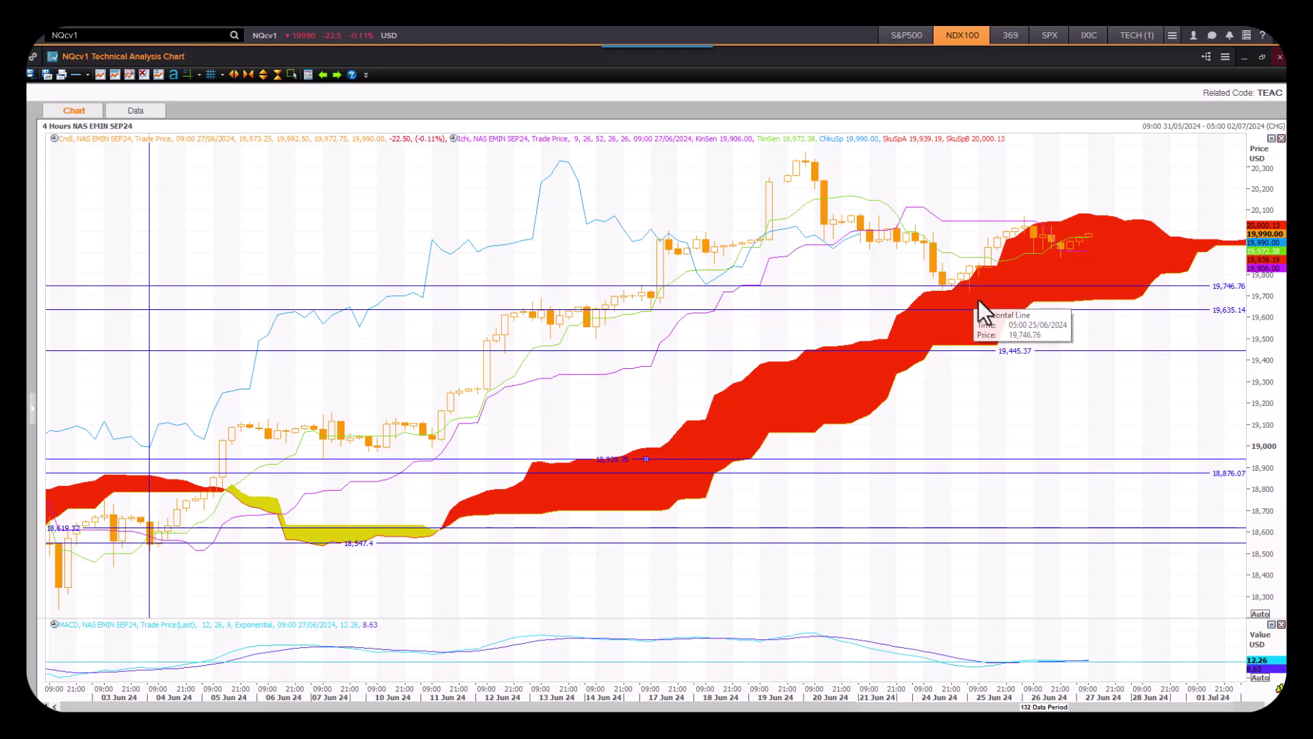
{"action": "scroll", "coordinate": [978, 302], "scroll_direction": "down", "scroll_amount": 3}
{"action": "scroll", "coordinate": [904, 254], "scroll_direction": "down", "scroll_amount": 2}
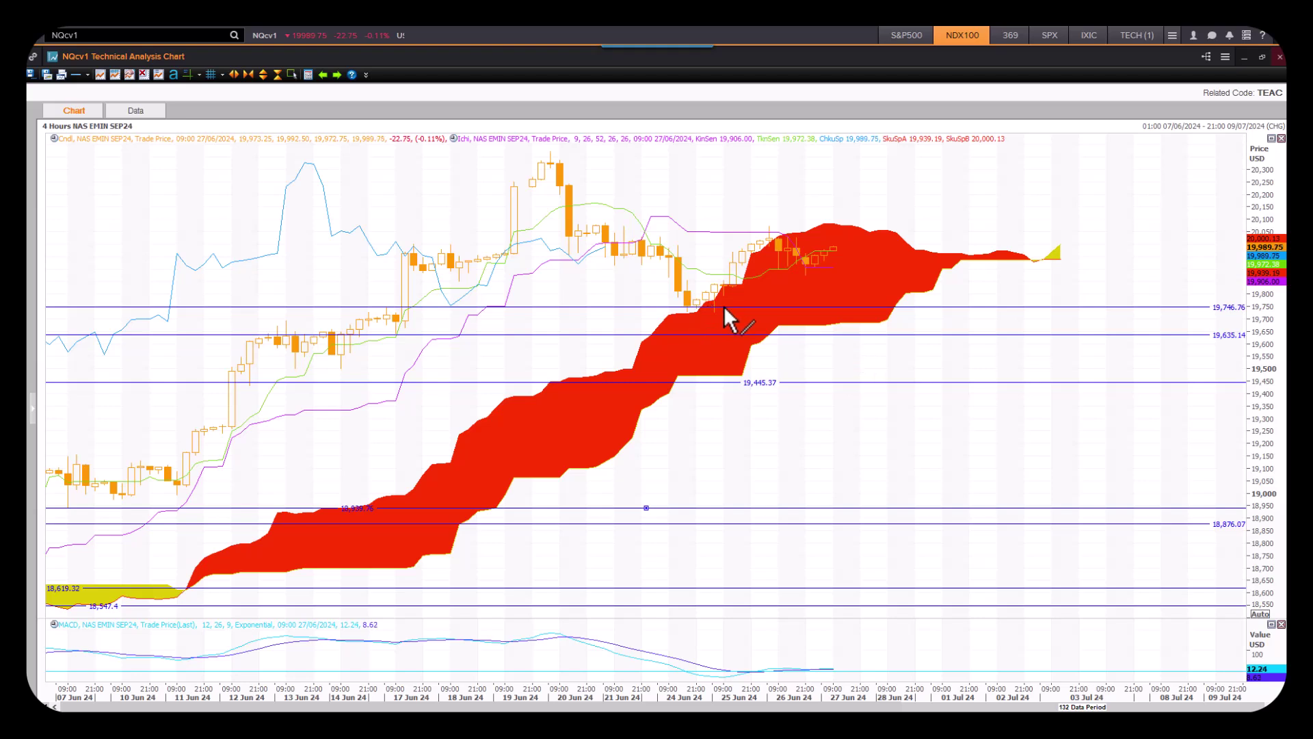
Draw a horizontal support line at 19,936.08 on the NQcv1 chart
{"action": "mouse_move", "coordinate": [724, 306]}
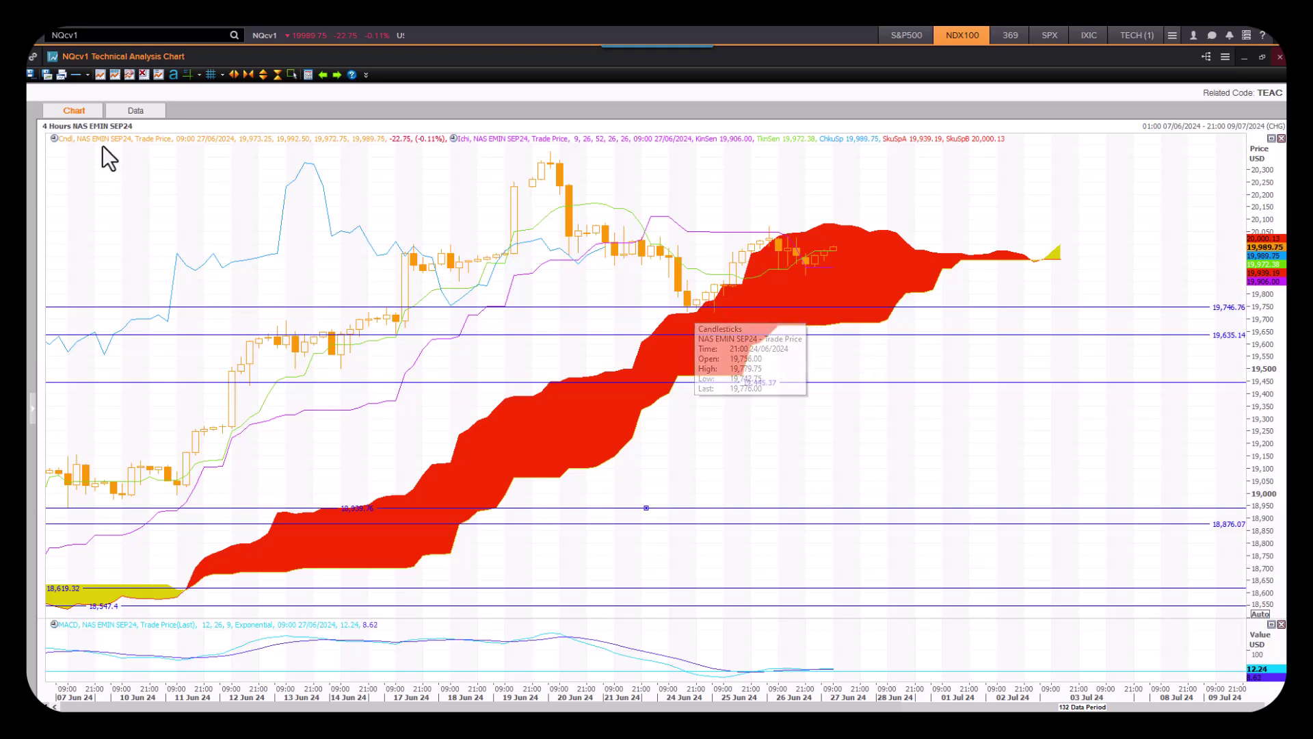
{"action": "left_click", "coordinate": [89, 75]}
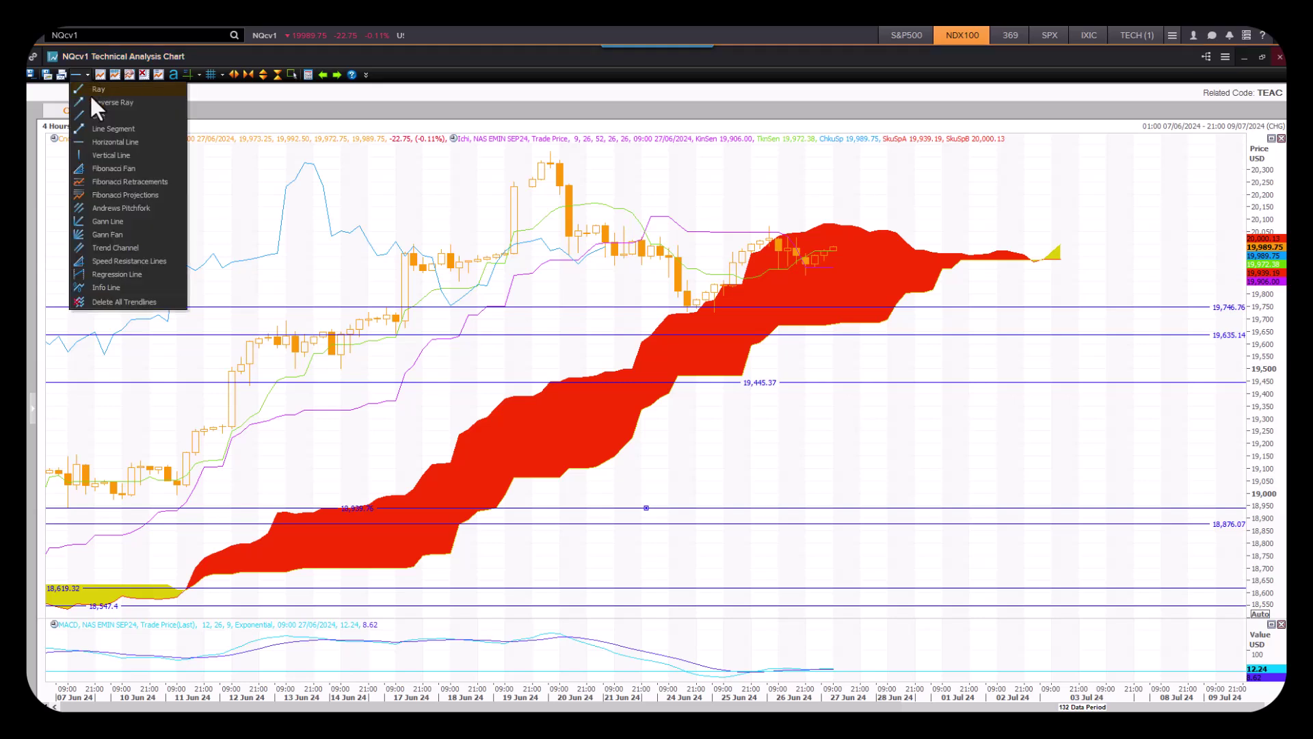
{"action": "left_click", "coordinate": [100, 143]}
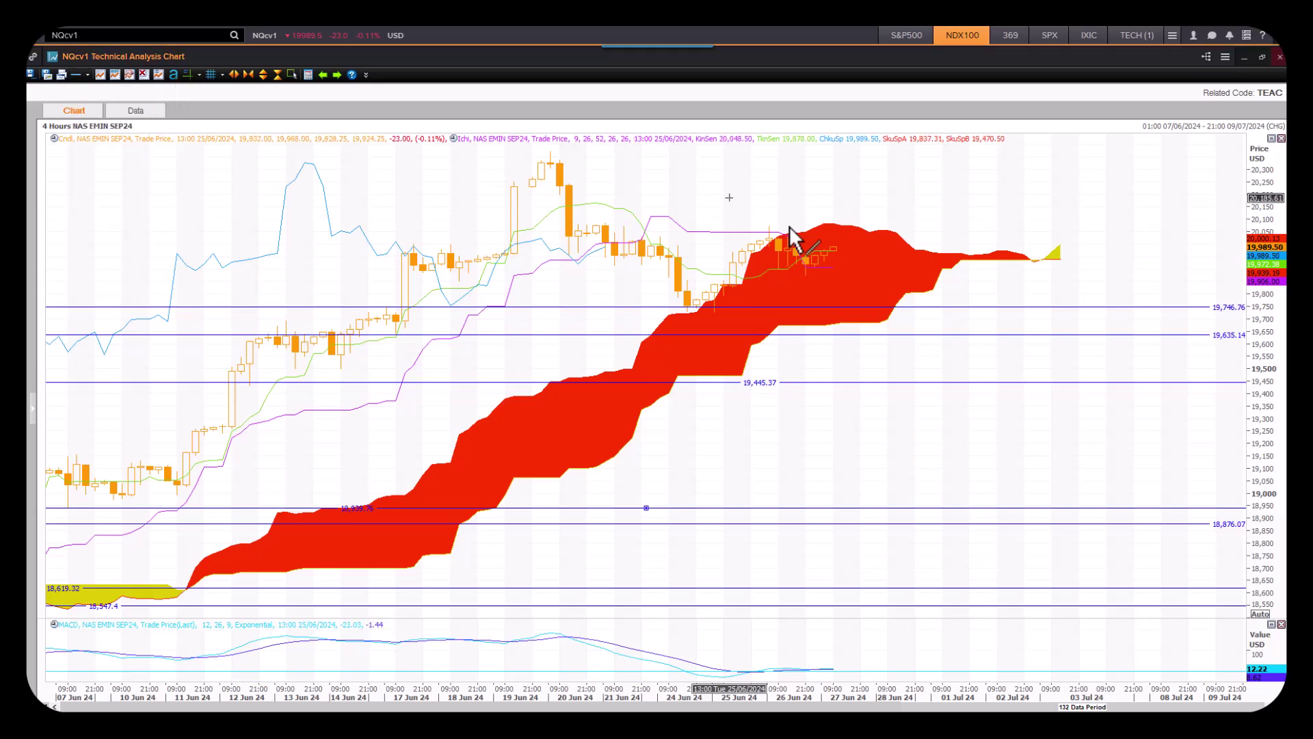
{"action": "left_click", "coordinate": [1003, 260]}
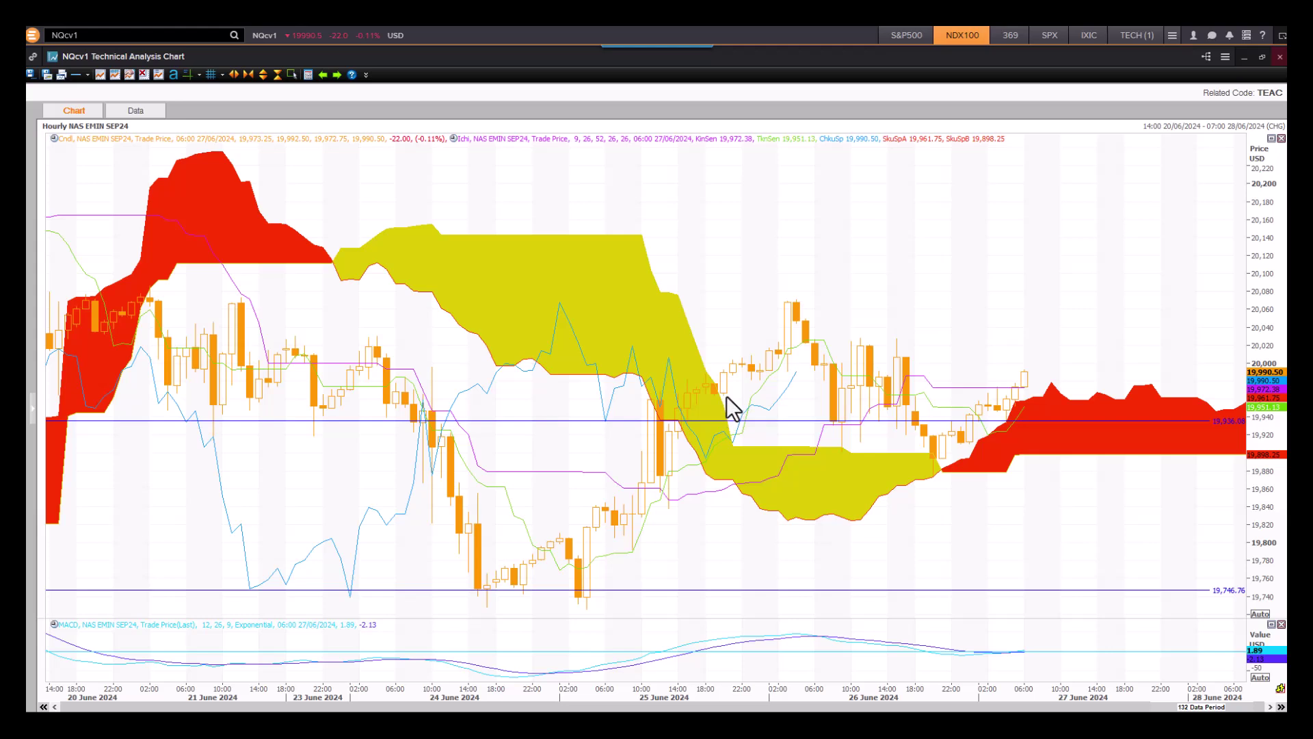
Scroll the hourly chart to the latest candles and forward cloud, reading Ichimoku values
{"action": "mouse_move", "coordinate": [729, 396]}
{"action": "scroll", "coordinate": [1014, 457], "scroll_direction": "down", "scroll_amount": 3}
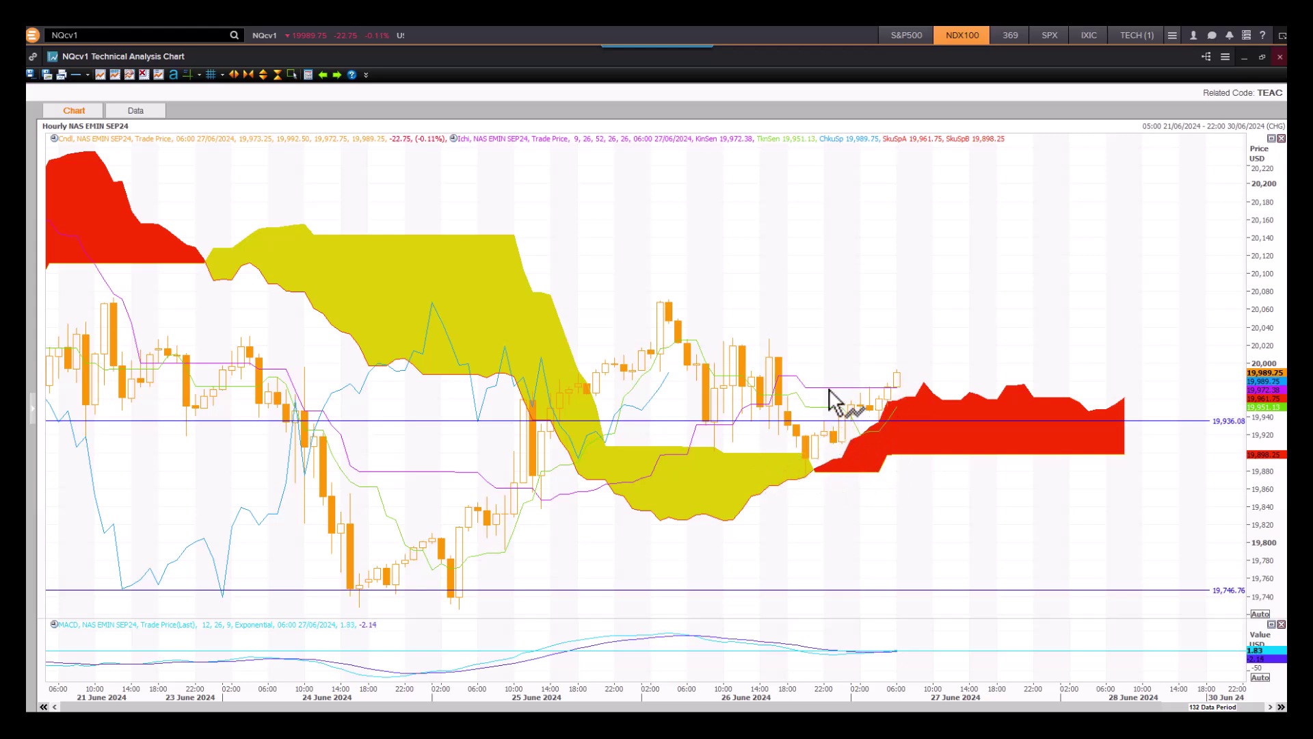
{"action": "mouse_move", "coordinate": [901, 389]}
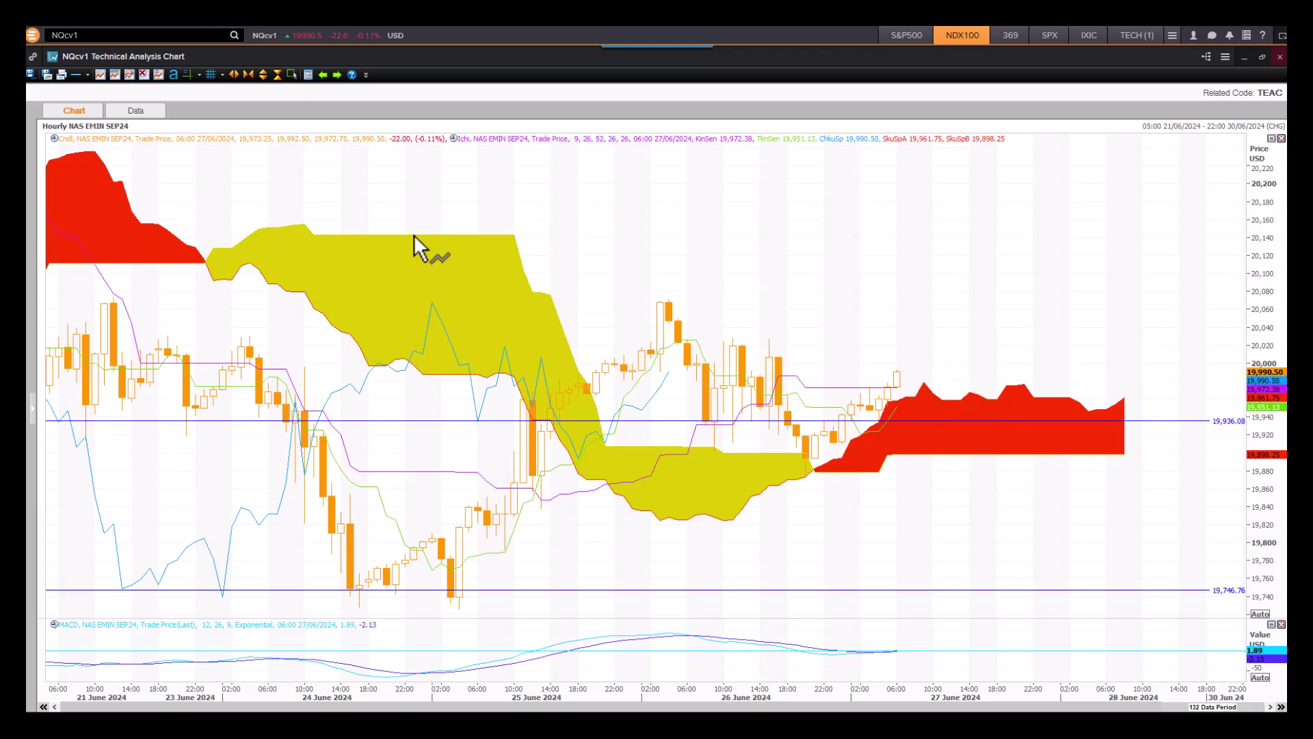
{"action": "mouse_move", "coordinate": [413, 235]}
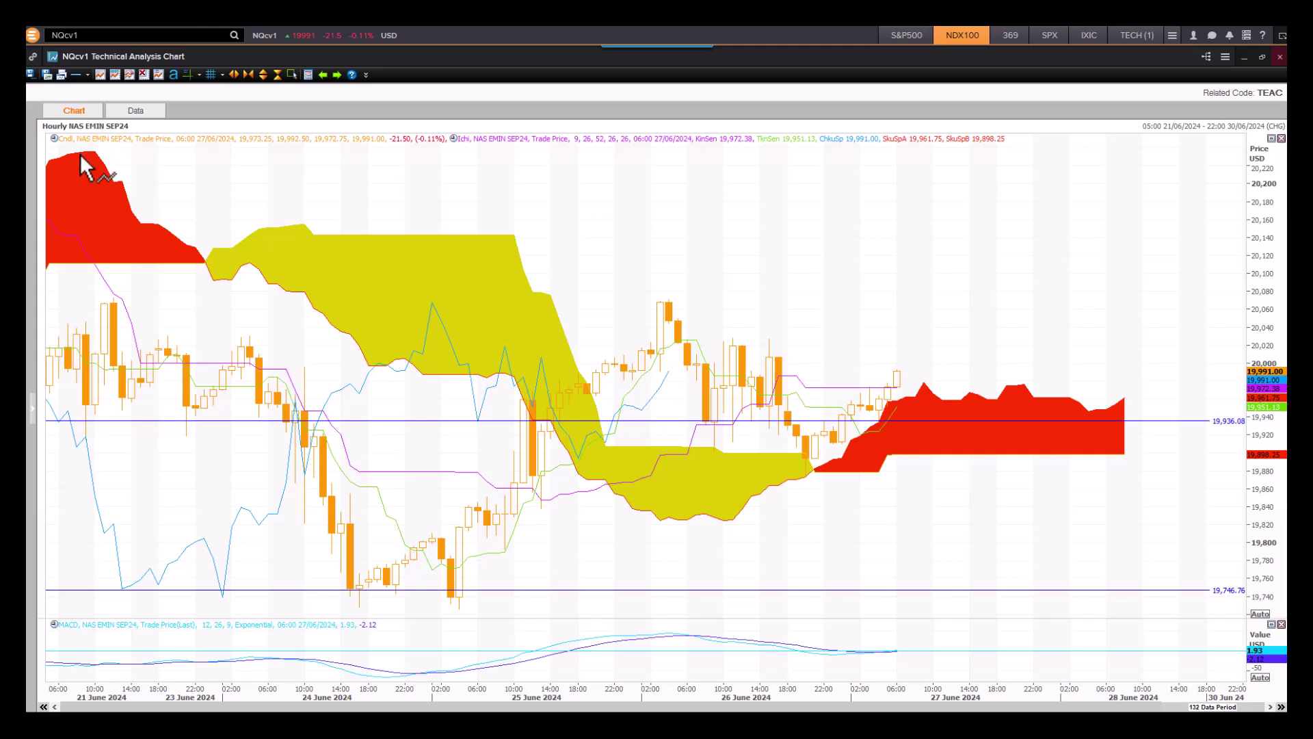
Change the chart interval from Hourly to Daily to display every marked level
{"action": "left_click", "coordinate": [54, 130]}
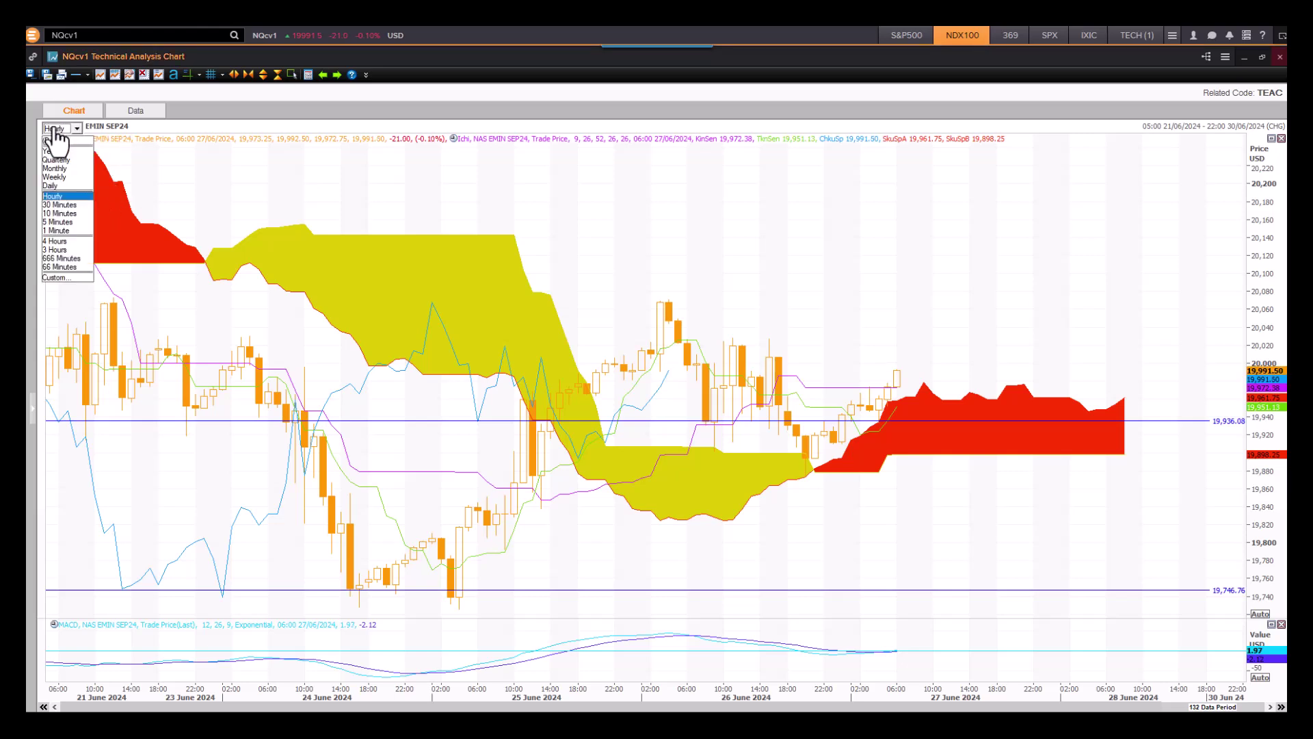
{"action": "left_click", "coordinate": [60, 205]}
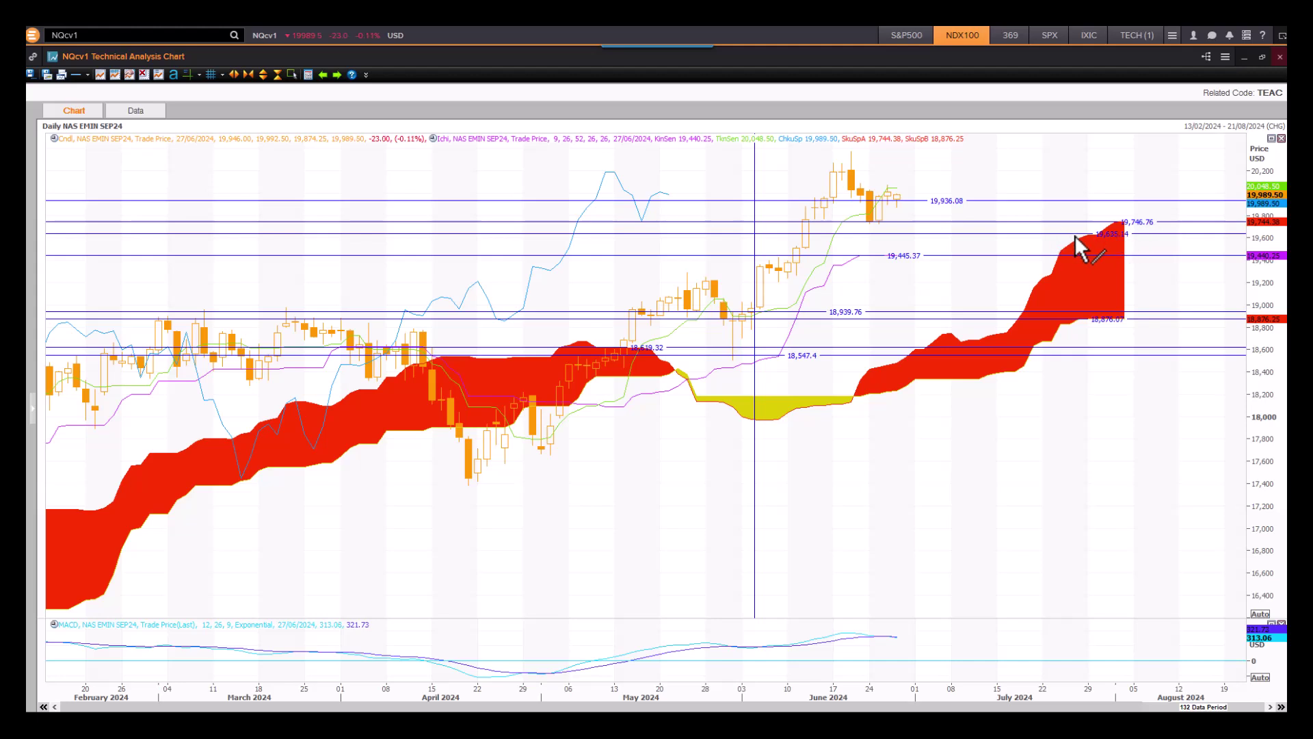
{"action": "mouse_move", "coordinate": [1079, 236]}
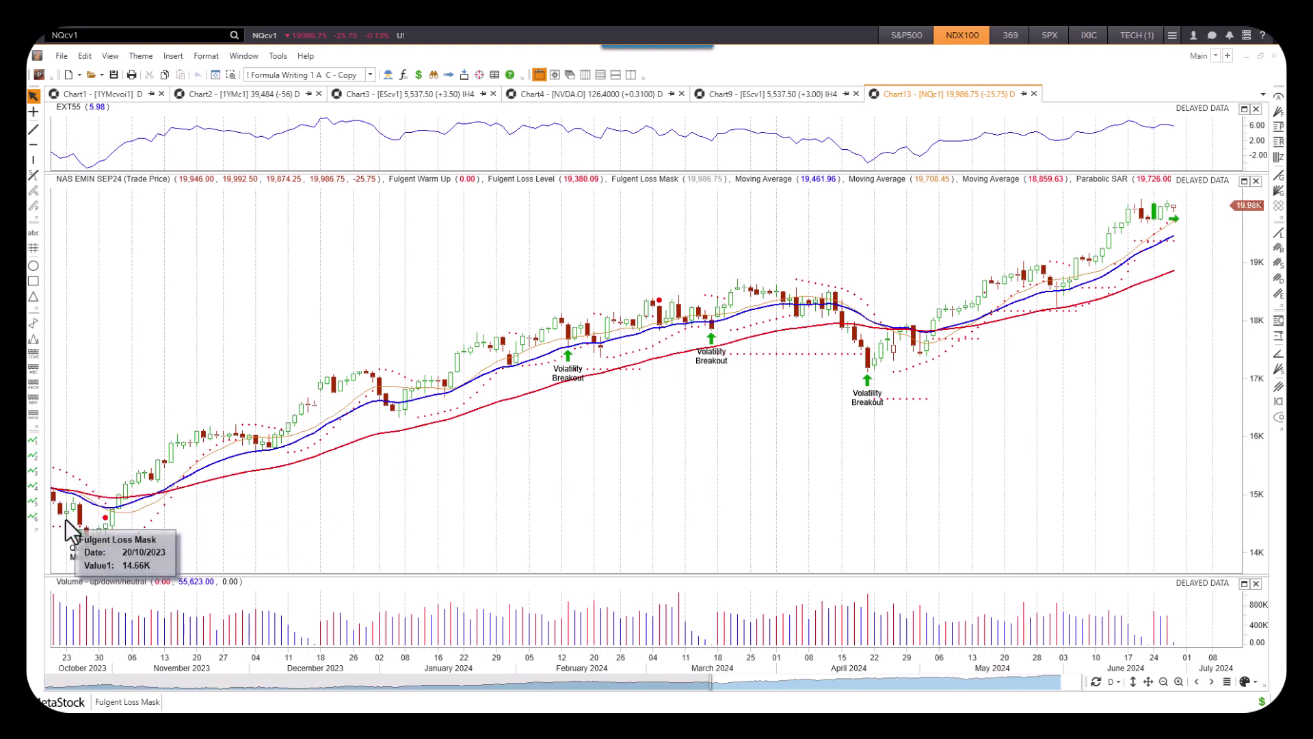
{"action": "mouse_move", "coordinate": [113, 501]}
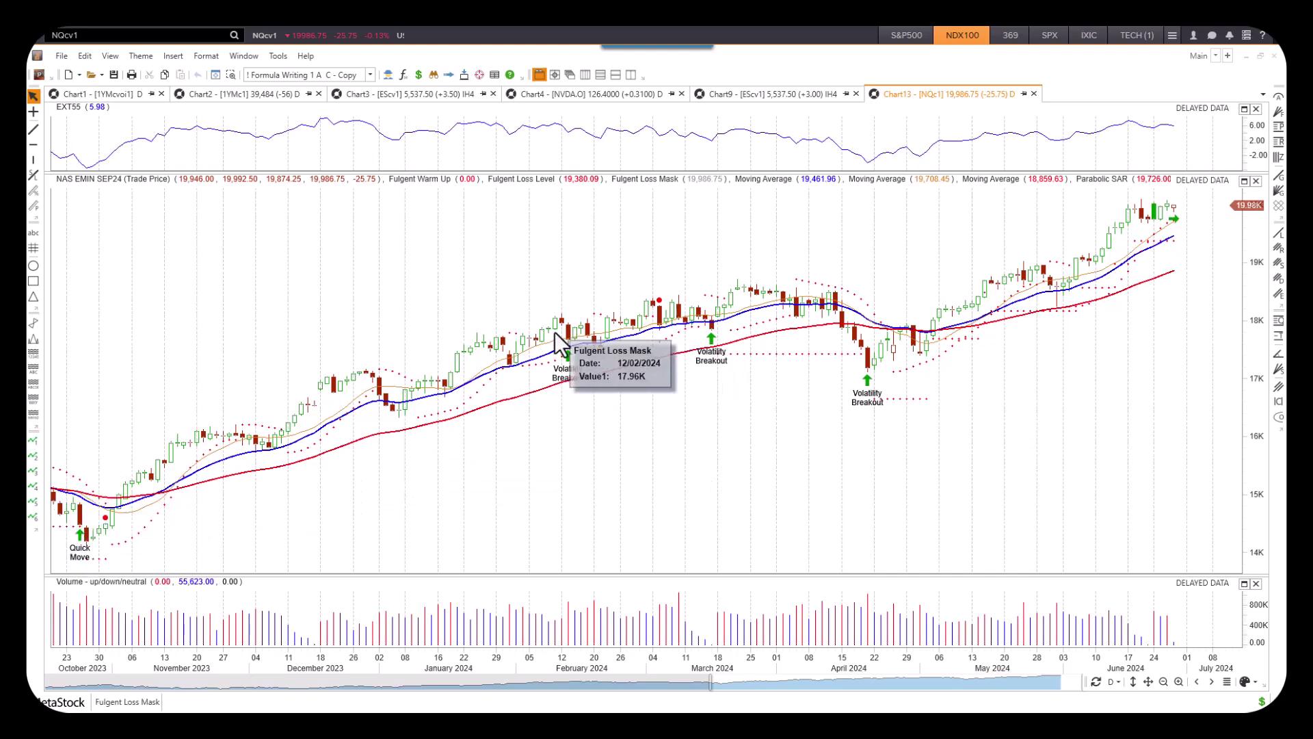
{"action": "mouse_move", "coordinate": [583, 345]}
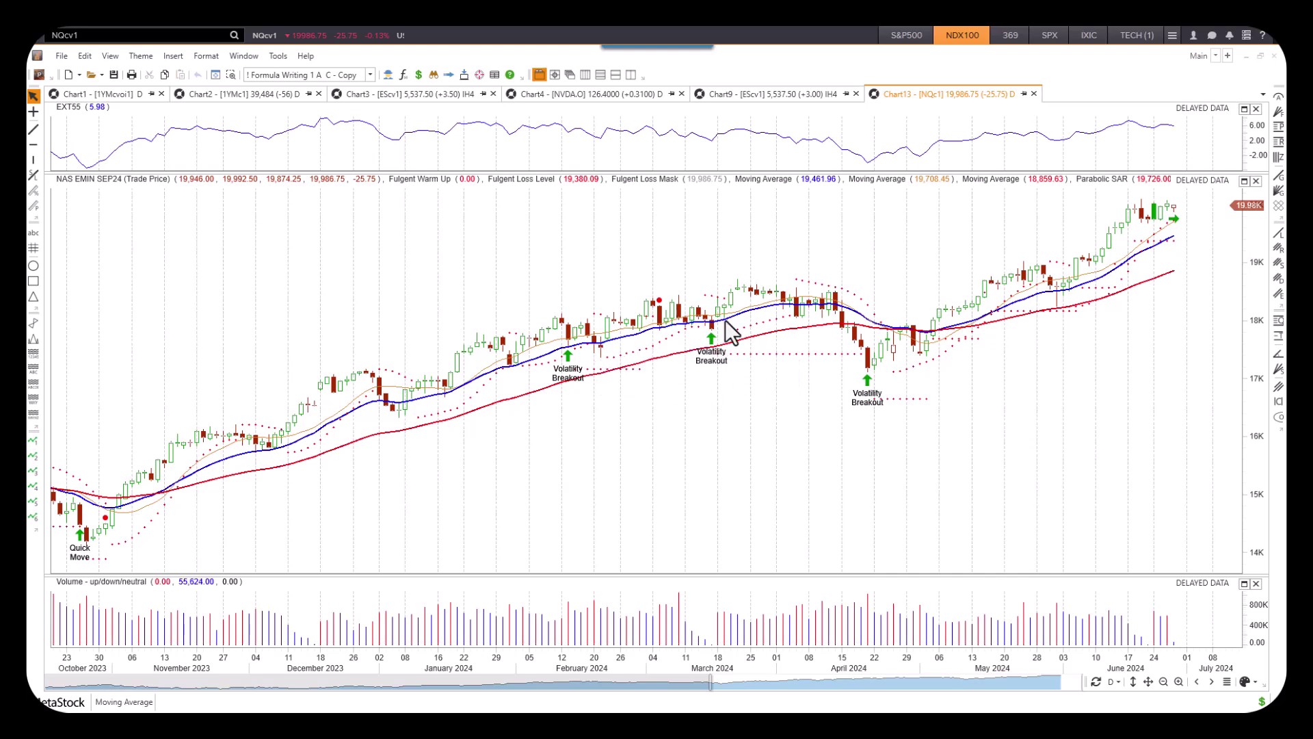
{"action": "mouse_move", "coordinate": [707, 299]}
{"action": "mouse_move", "coordinate": [815, 304]}
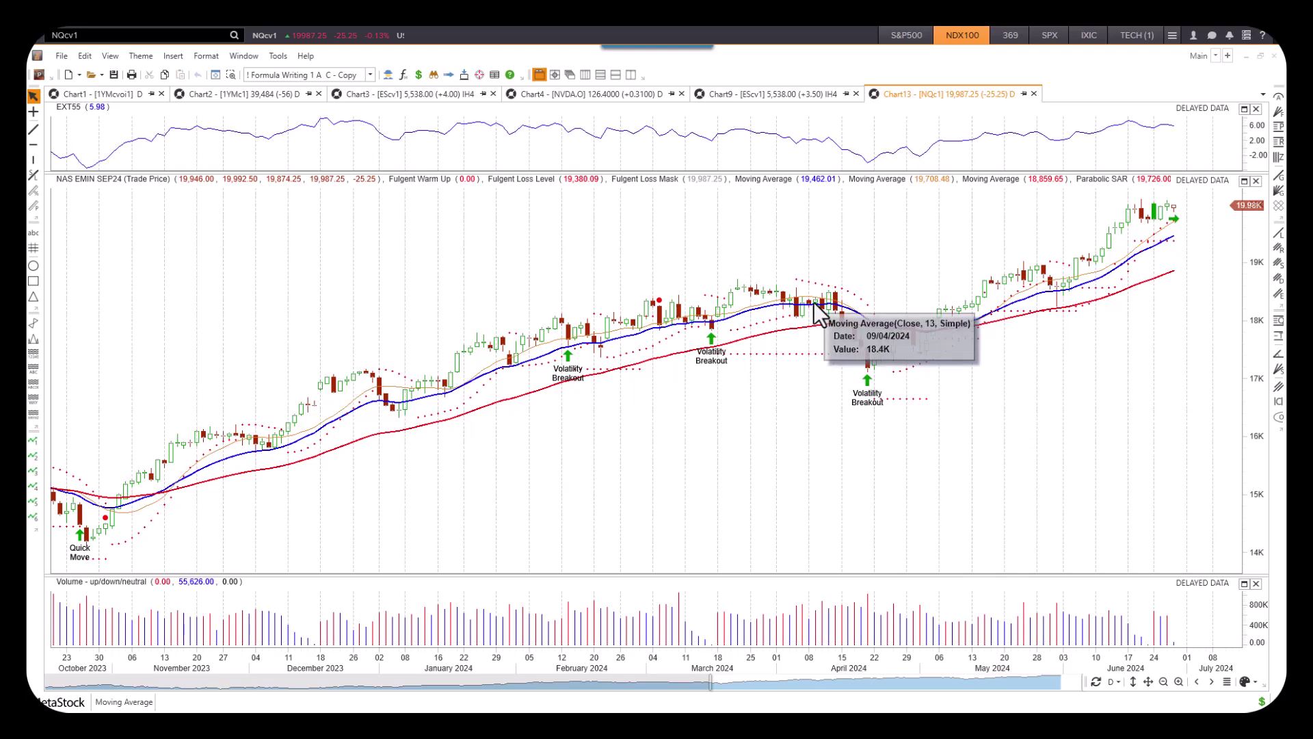
{"action": "mouse_move", "coordinate": [871, 360]}
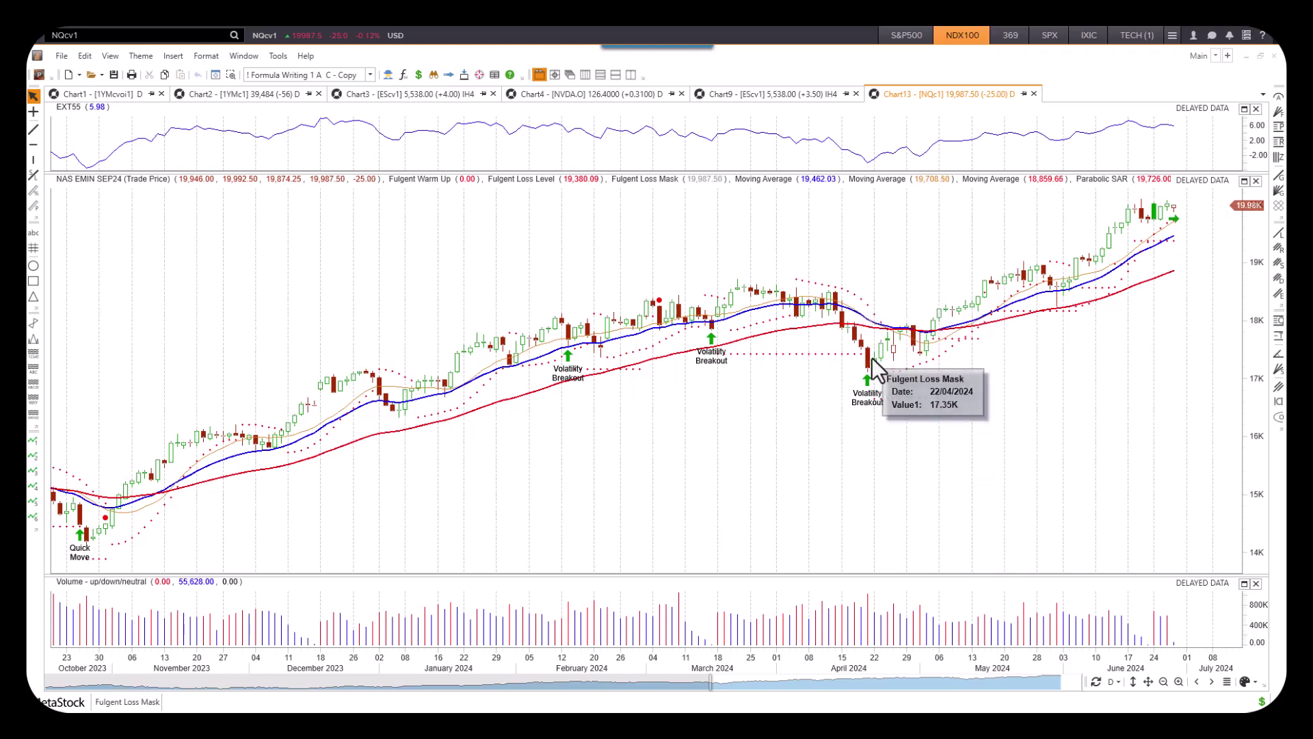
{"action": "mouse_move", "coordinate": [1155, 205]}
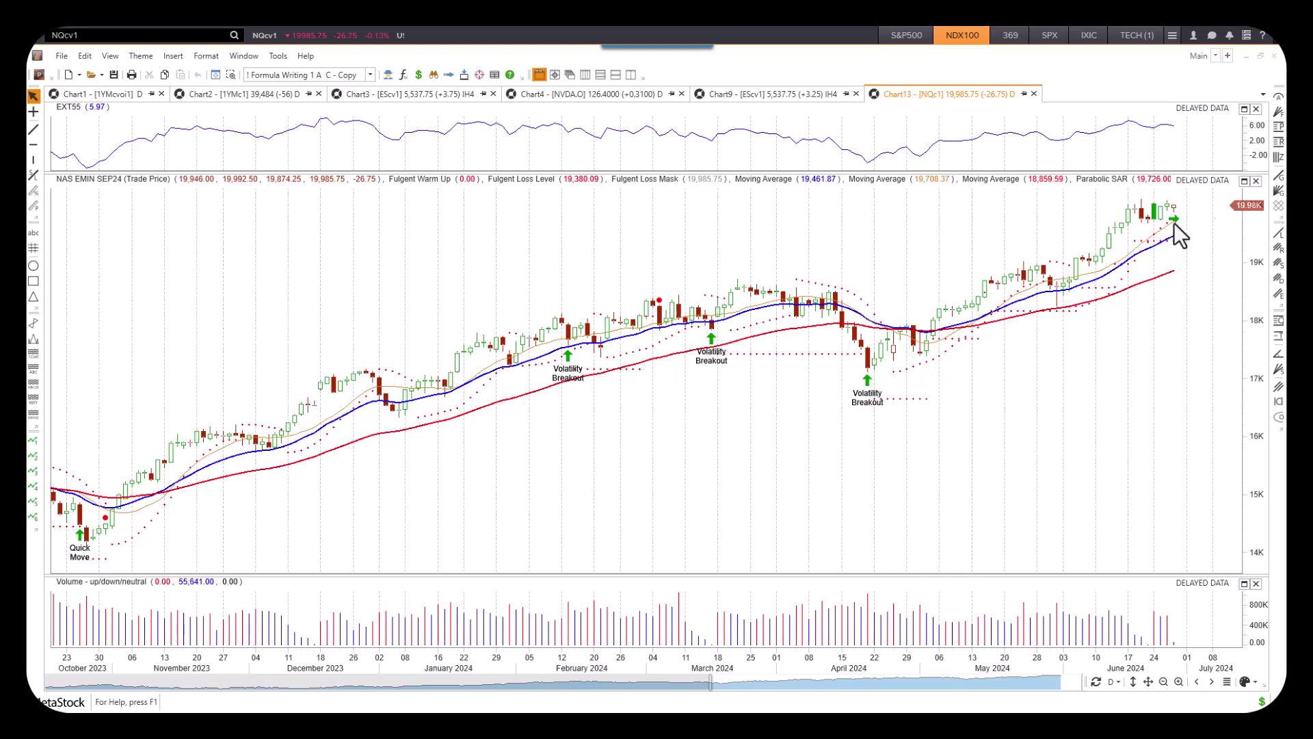
Switch the chart to 4-hour IH4 bars and scroll through it to review the signals
{"action": "mouse_move", "coordinate": [1106, 292]}
{"action": "key", "text": "ctrl+shift+i"}
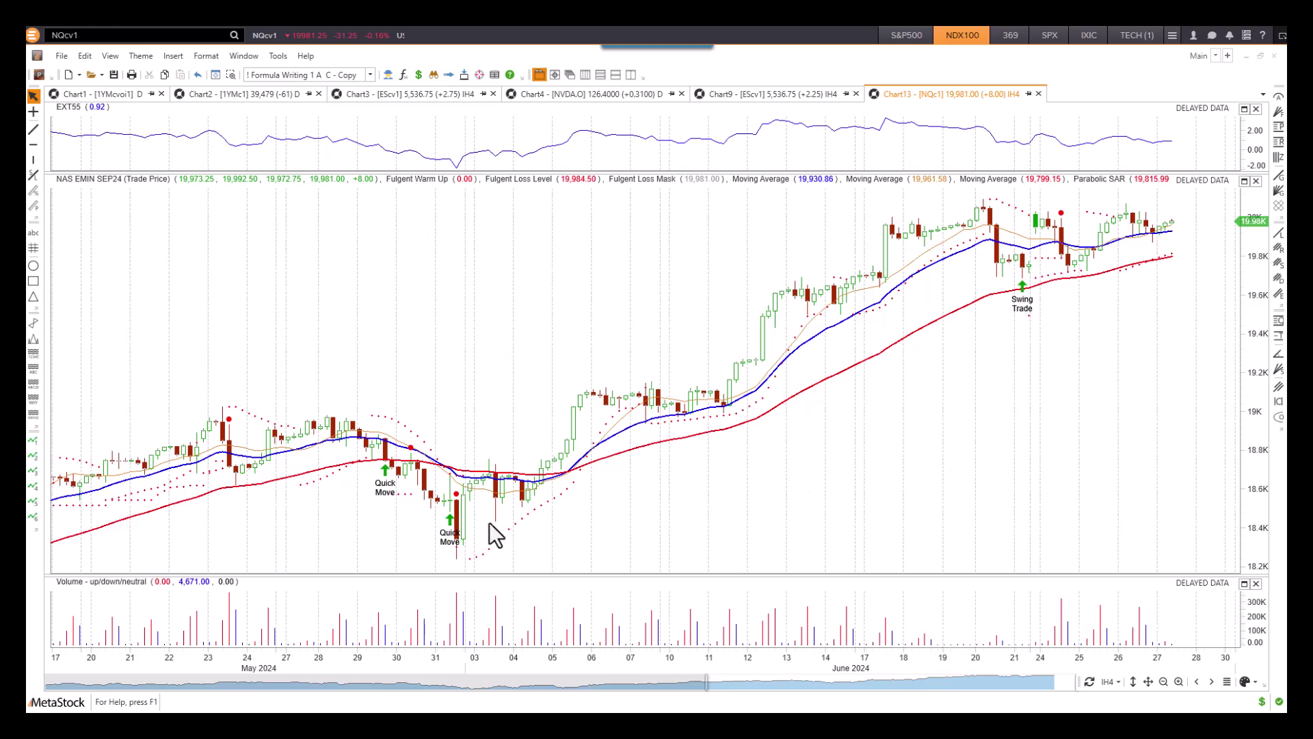
{"action": "mouse_move", "coordinate": [477, 489]}
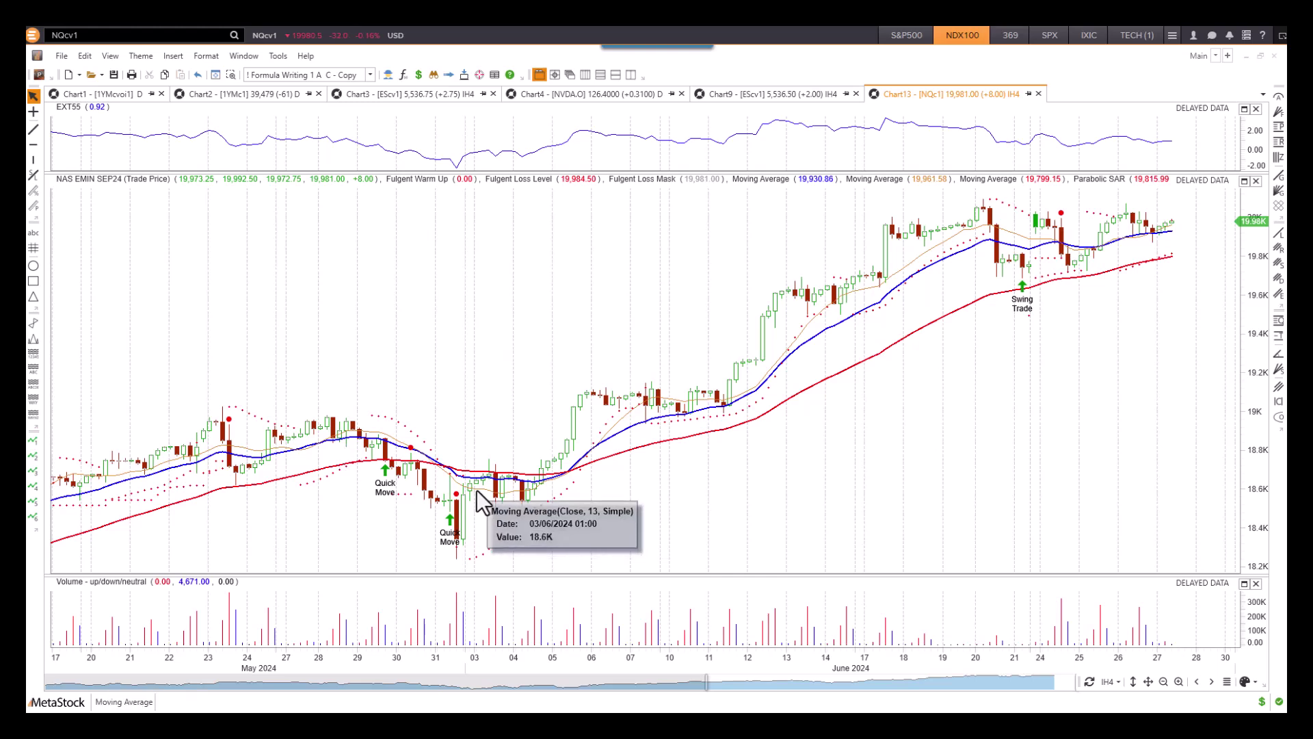
{"action": "mouse_move", "coordinate": [1056, 215]}
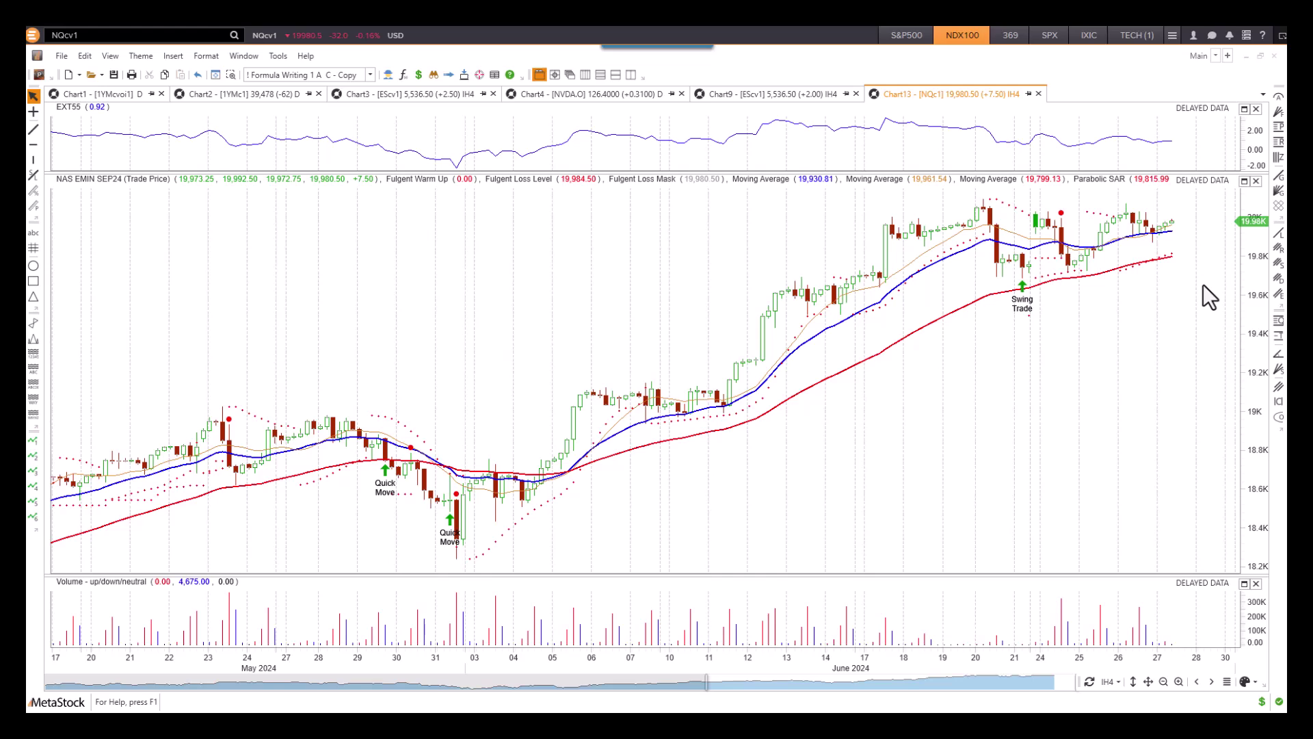
{"action": "scroll", "coordinate": [872, 428], "scroll_direction": "left", "scroll_amount": 5}
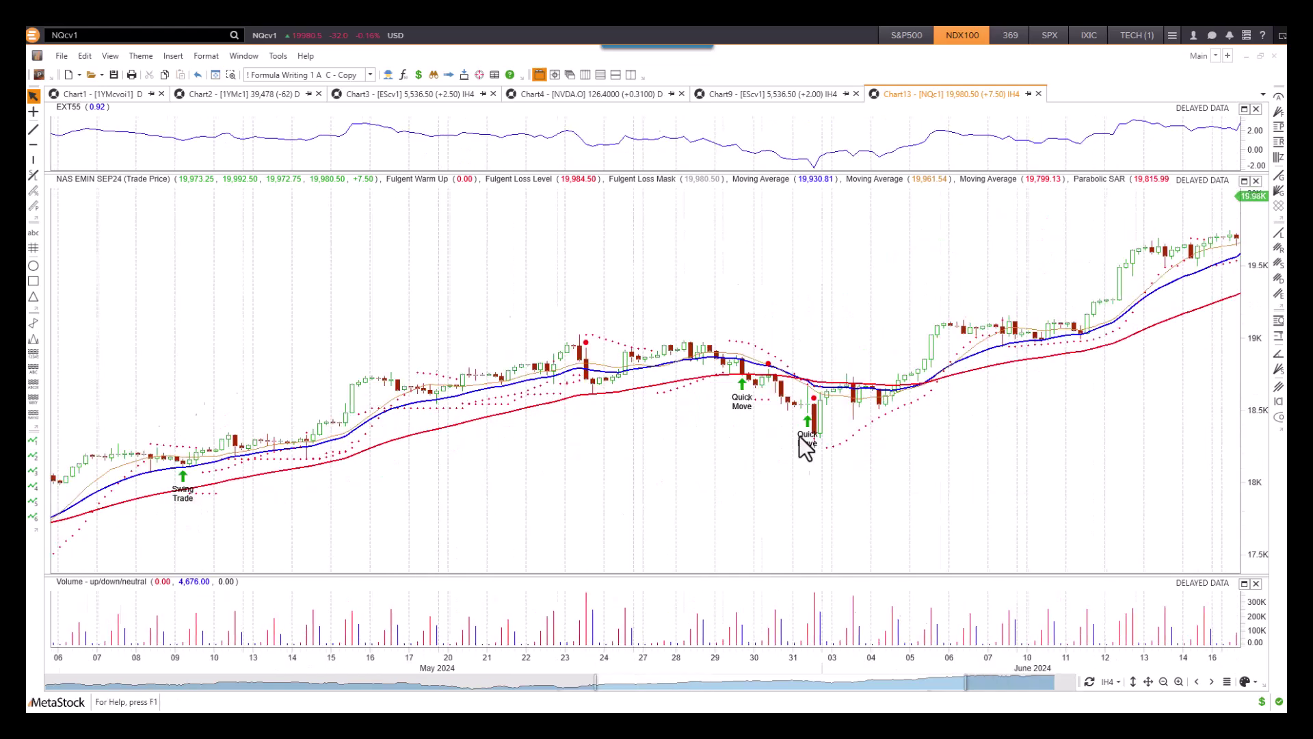
{"action": "mouse_move", "coordinate": [290, 409]}
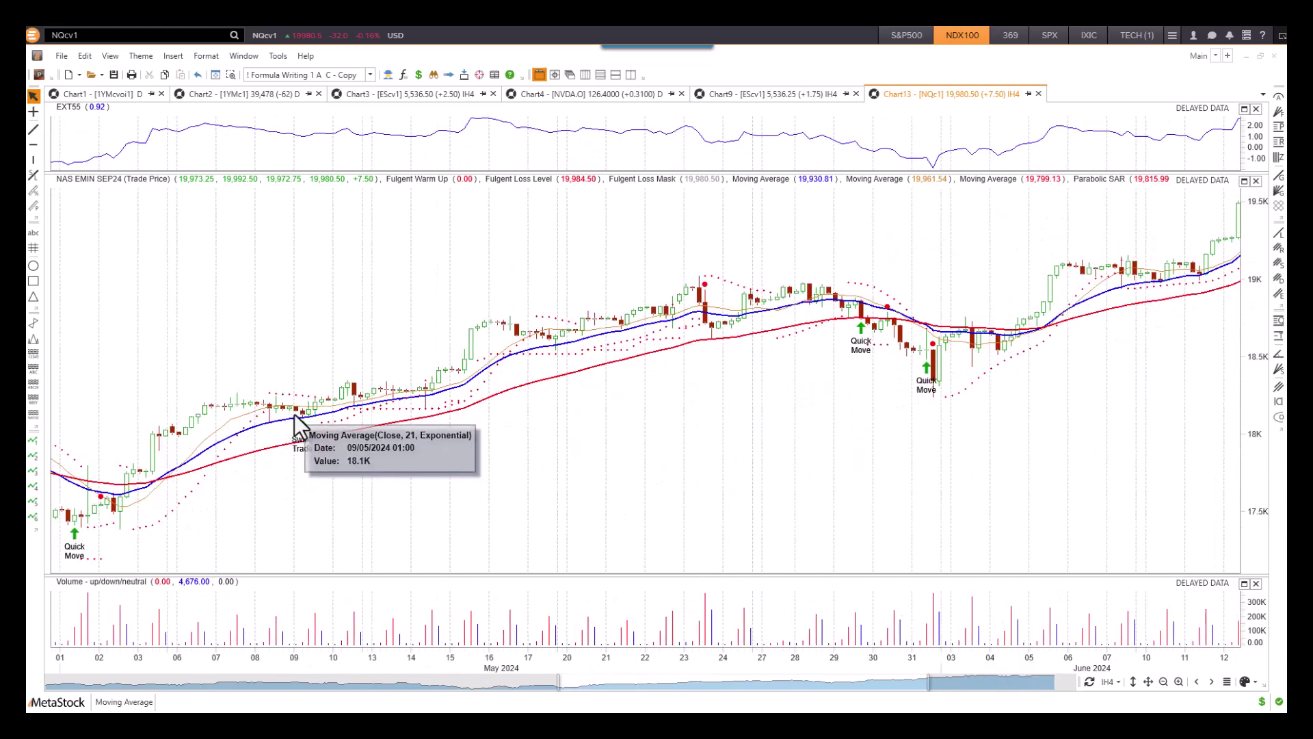
{"action": "scroll", "coordinate": [295, 415], "scroll_direction": "left", "scroll_amount": 3}
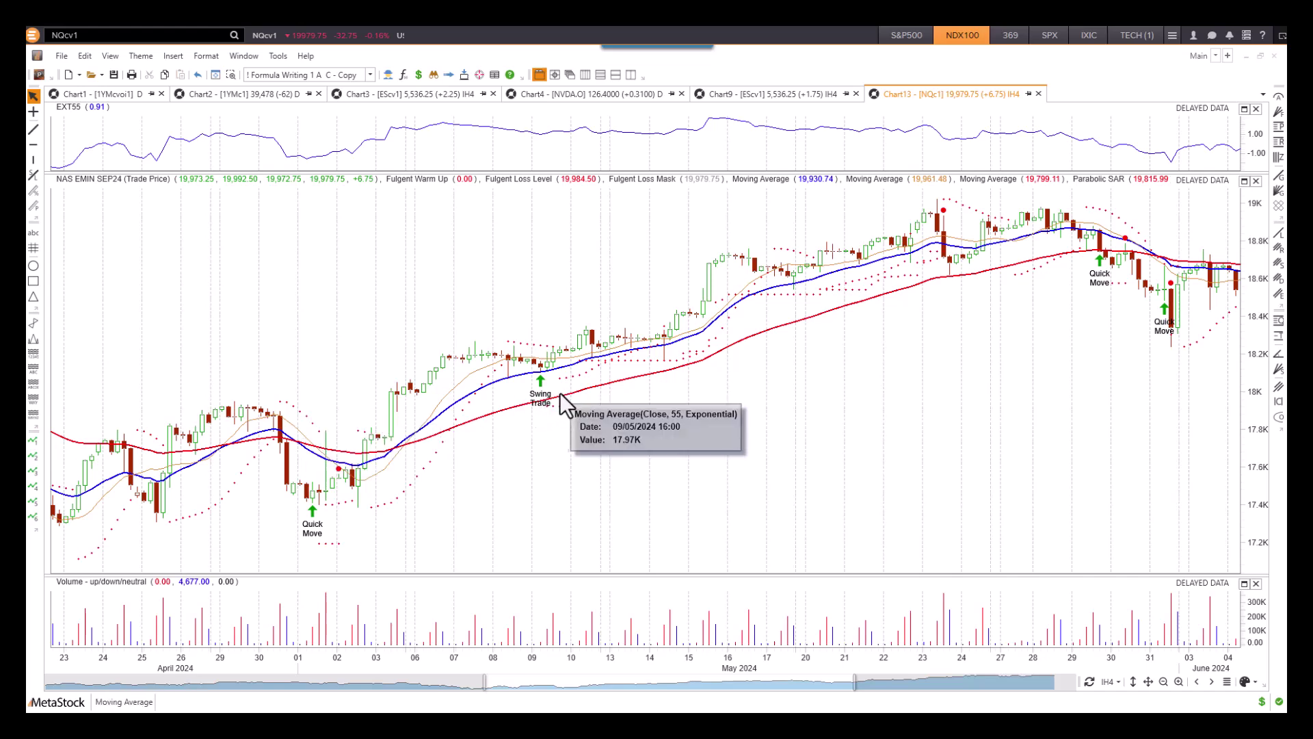
{"action": "mouse_move", "coordinate": [331, 464]}
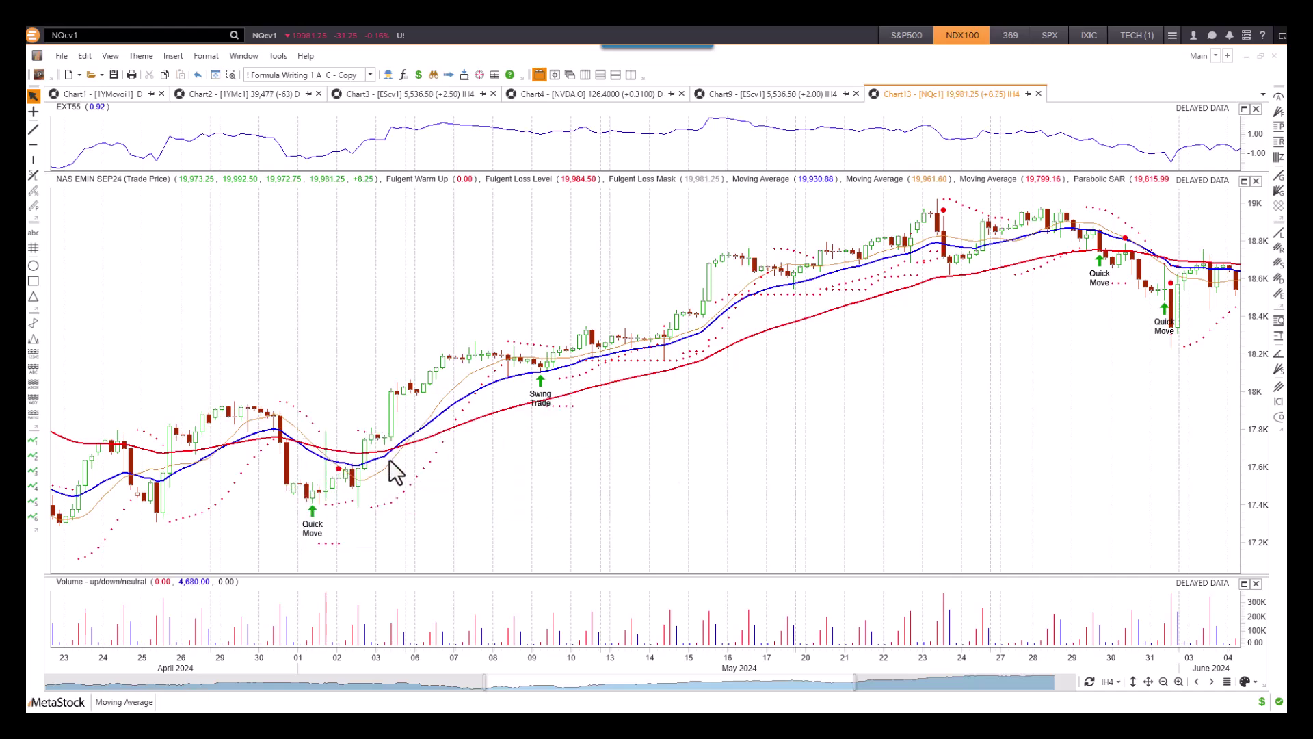
{"action": "scroll", "coordinate": [397, 470], "scroll_direction": "right", "scroll_amount": 4}
{"action": "scroll", "coordinate": [396, 459], "scroll_direction": "right", "scroll_amount": 4}
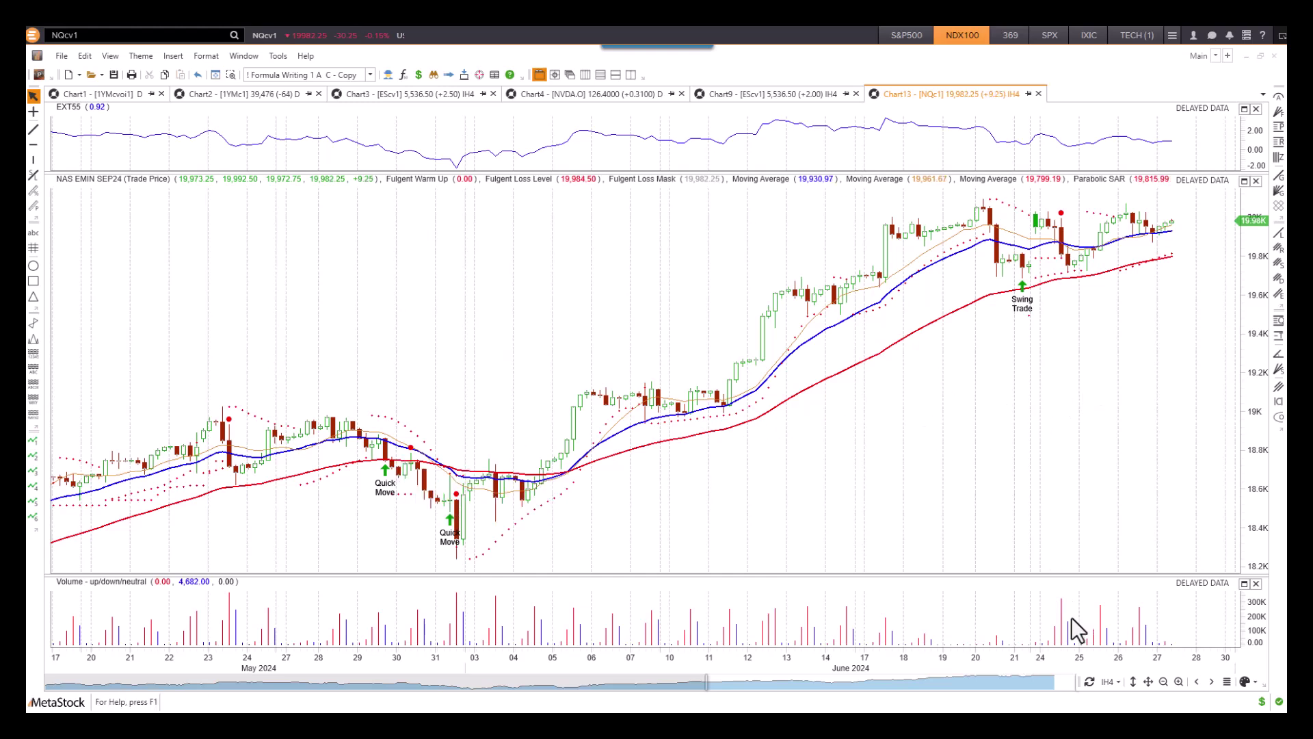
Set the chart periodicity back to Daily
{"action": "left_click", "coordinate": [1109, 682]}
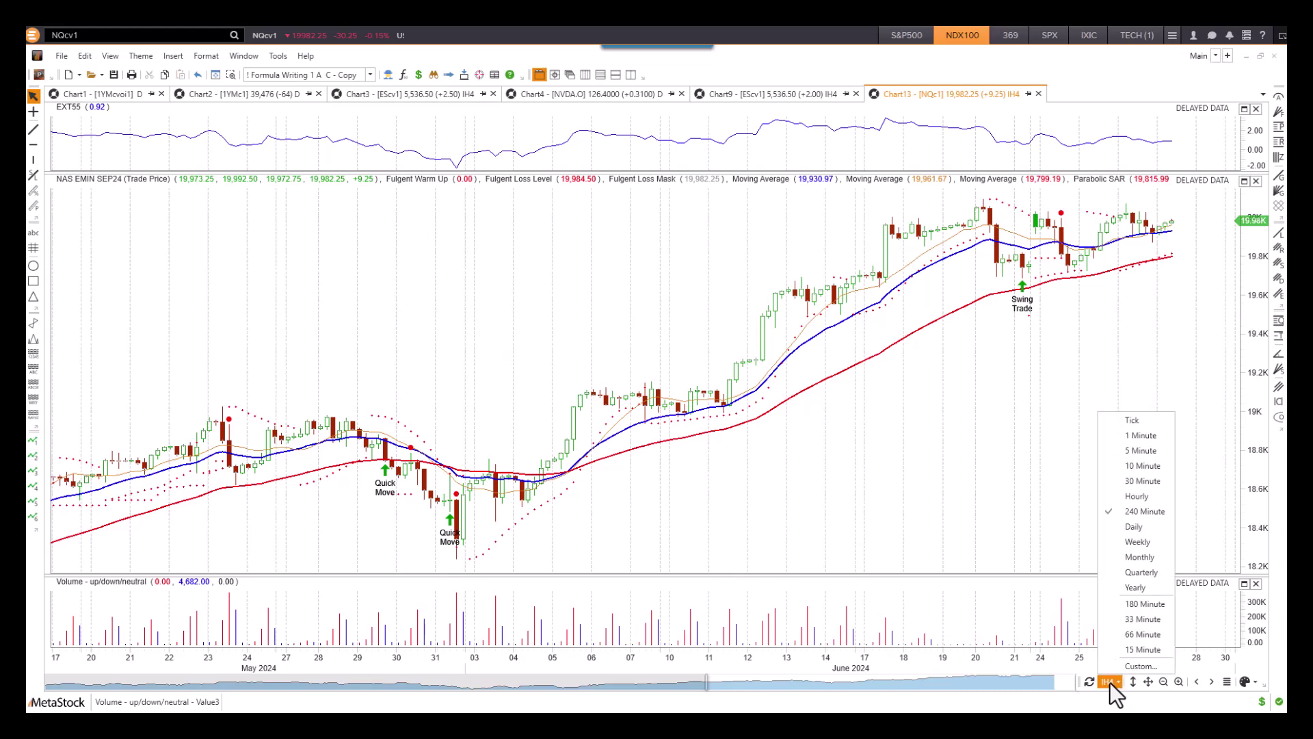
{"action": "left_click", "coordinate": [1134, 530]}
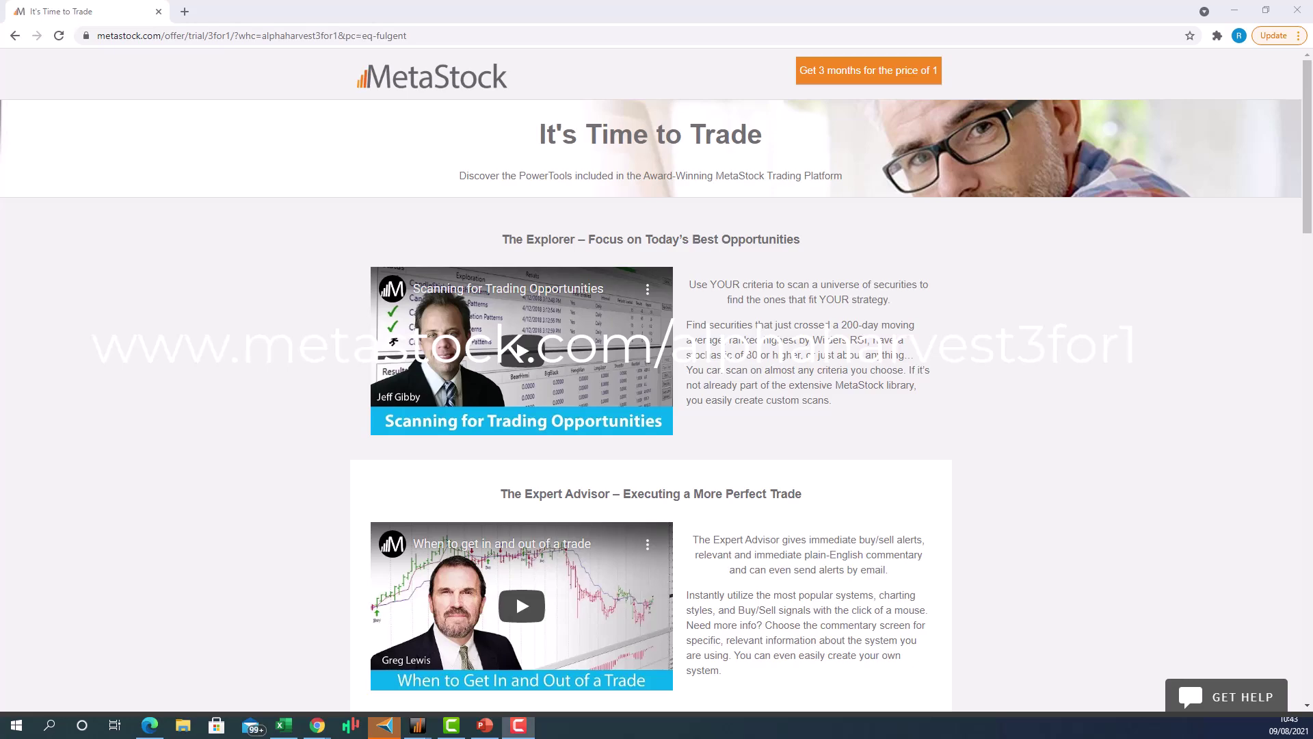
Scroll the trial offer page down to the MetaStock R/T and D/C offers
{"action": "left_click_drag", "start_coordinate": [1304, 211], "coordinate": [1302, 677]}
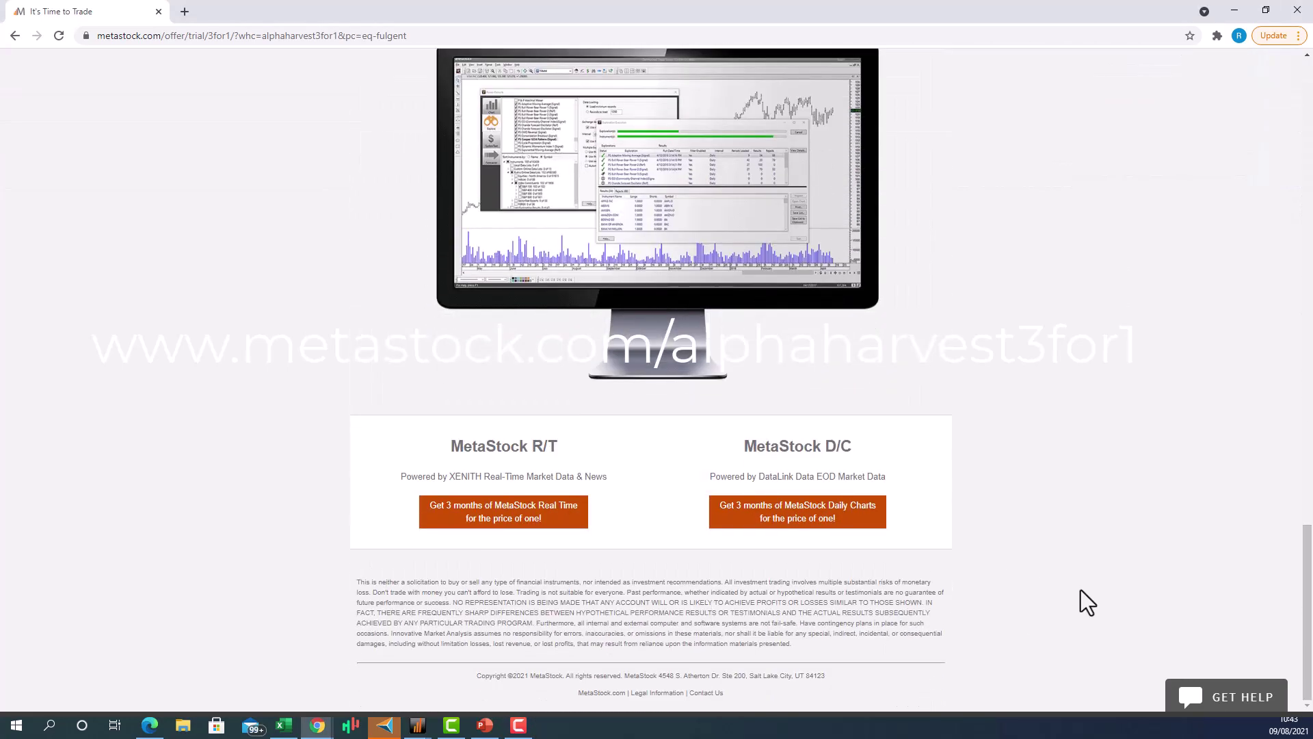